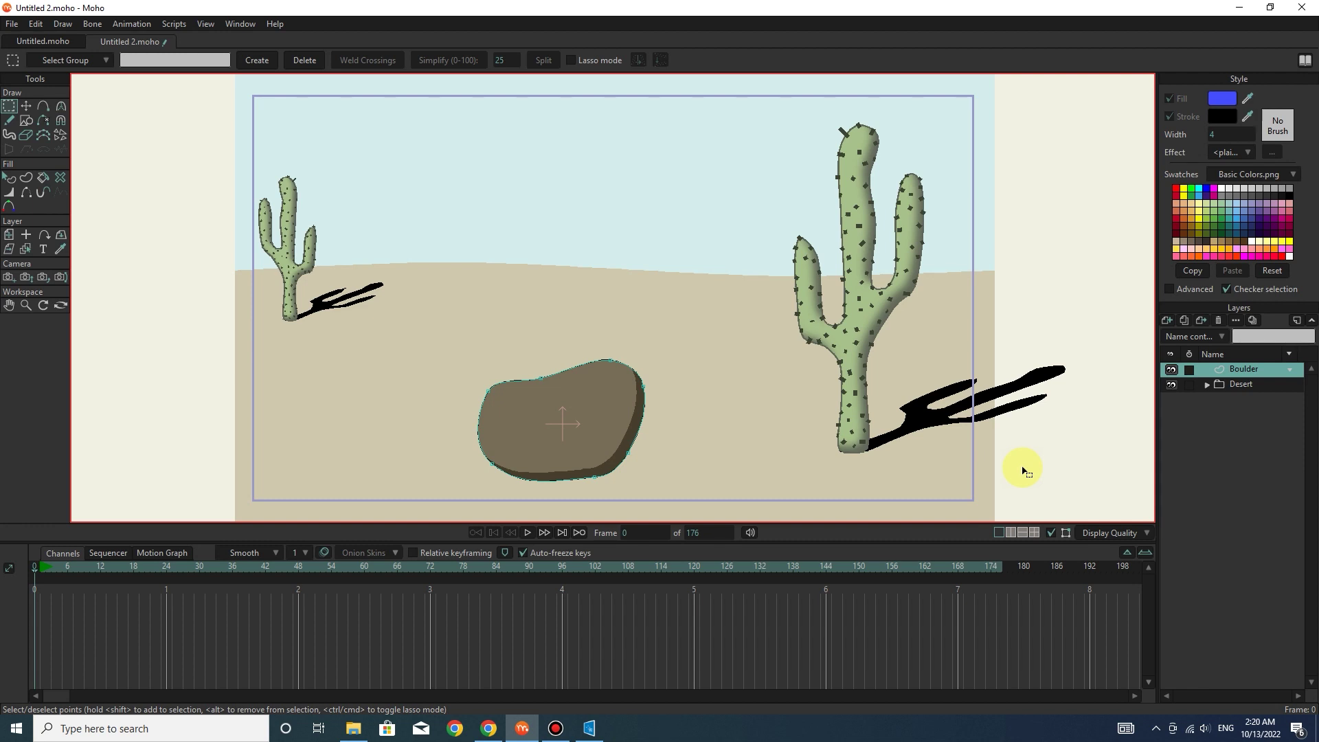
# Briefly hide and restore the Desert layer to check what it contains
pyautogui.click(1247, 385)
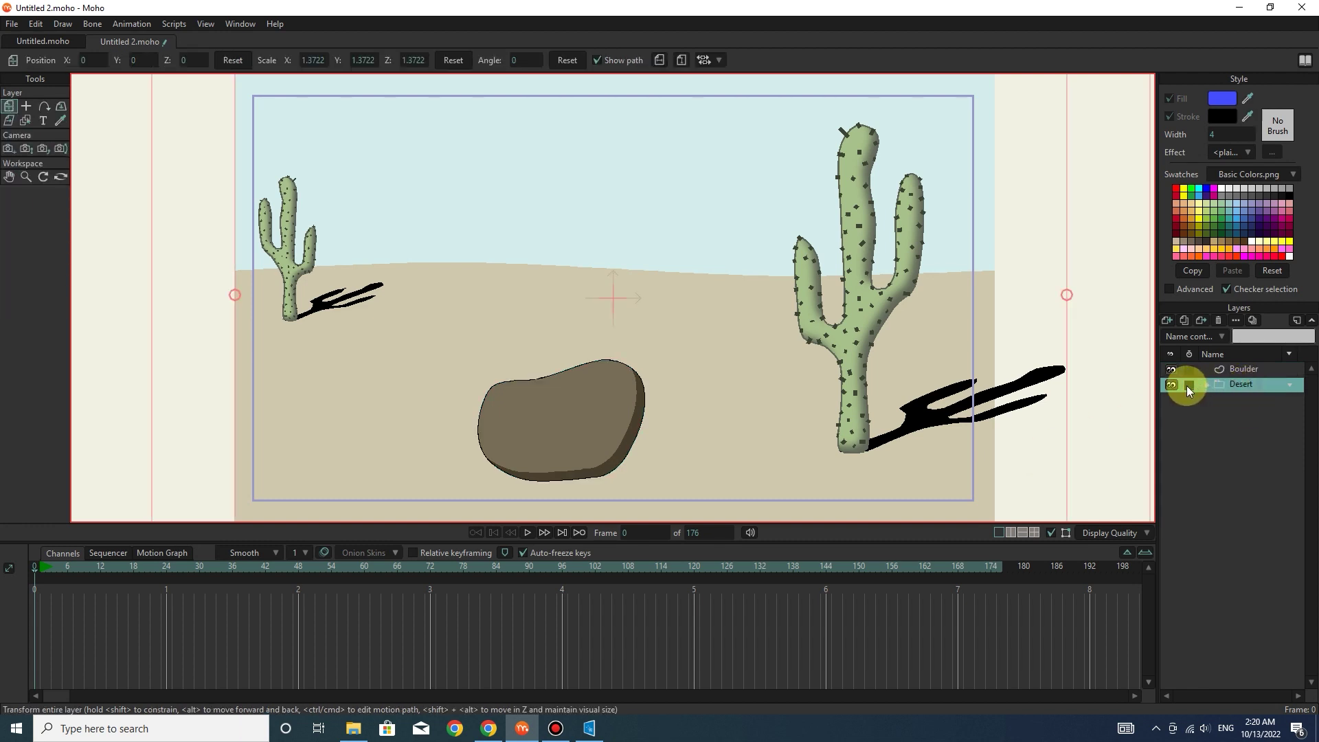
pyautogui.click(1172, 385)
pyautogui.click(1172, 385)
# Draw a small blue-filled circle above the rock on the Boulder layer and raise it to about X -0.05, Y 0.73
pyautogui.click(1226, 368)
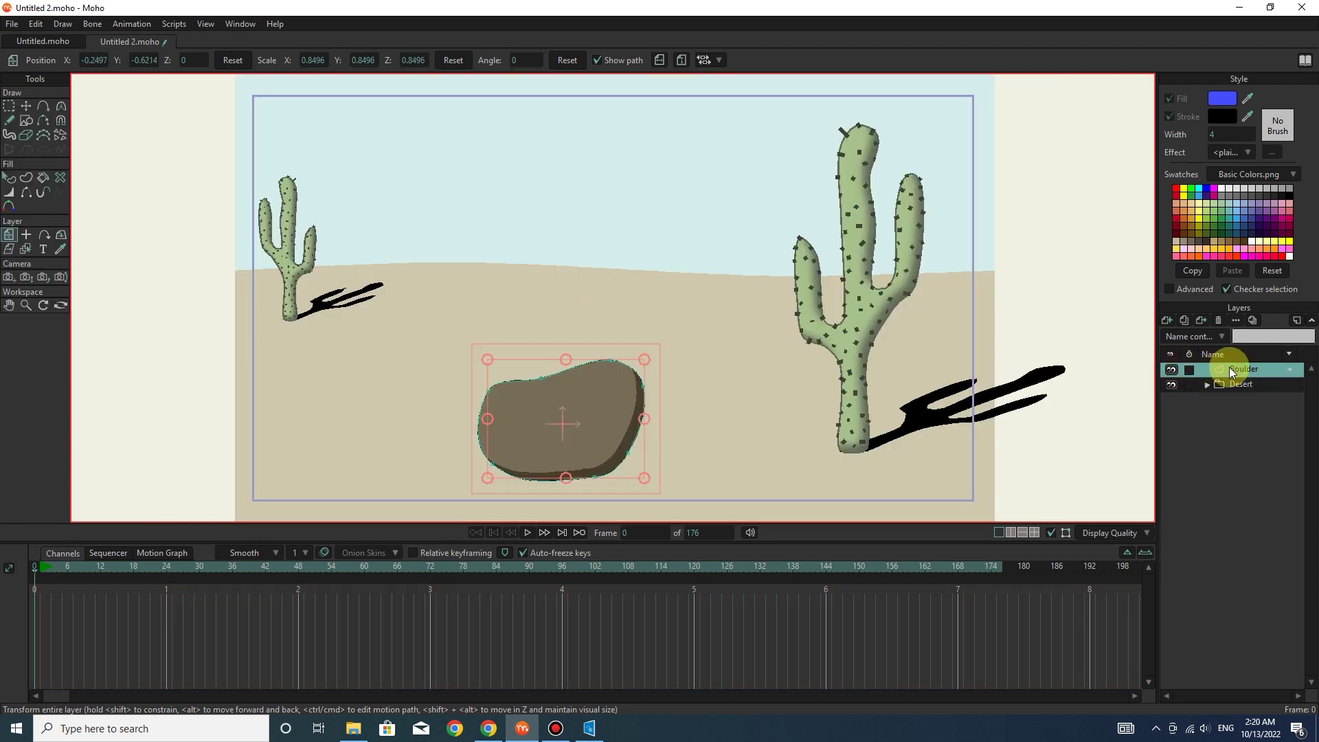
pyautogui.doubleClick(1230, 369)
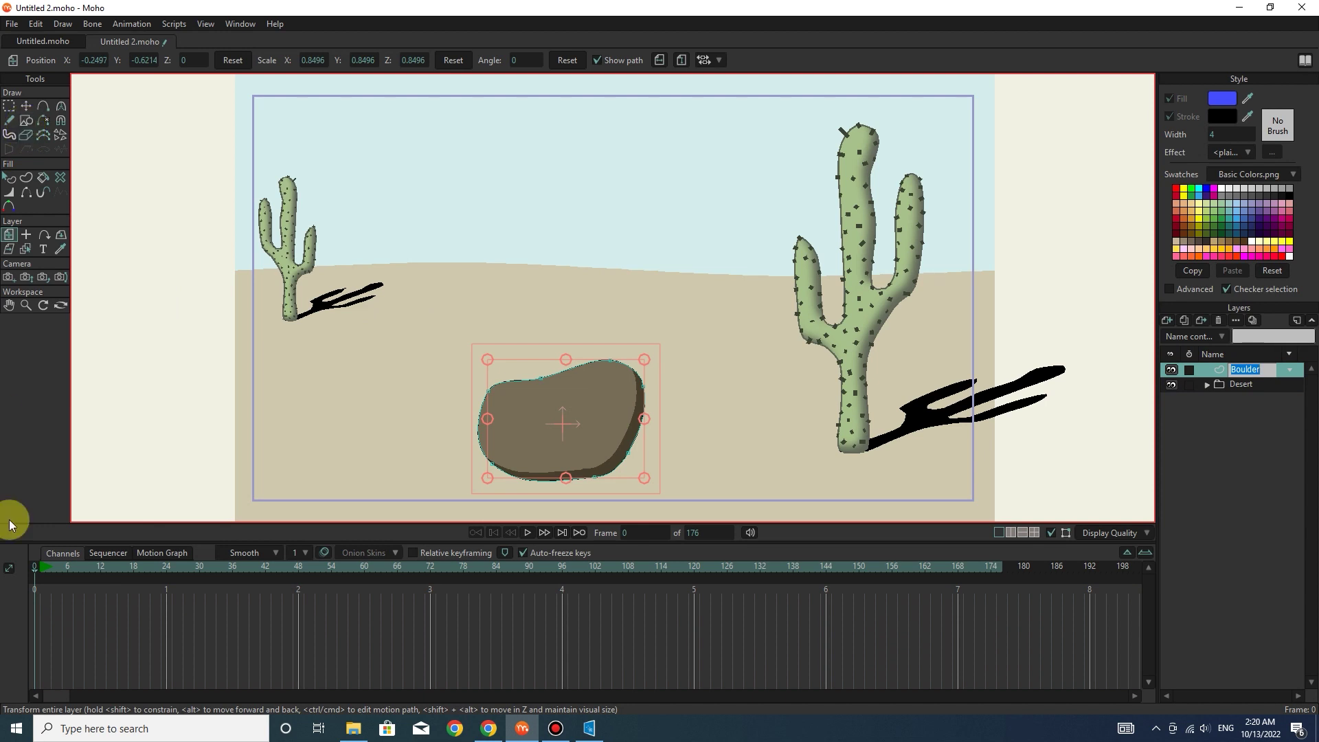
pyautogui.click(28, 121)
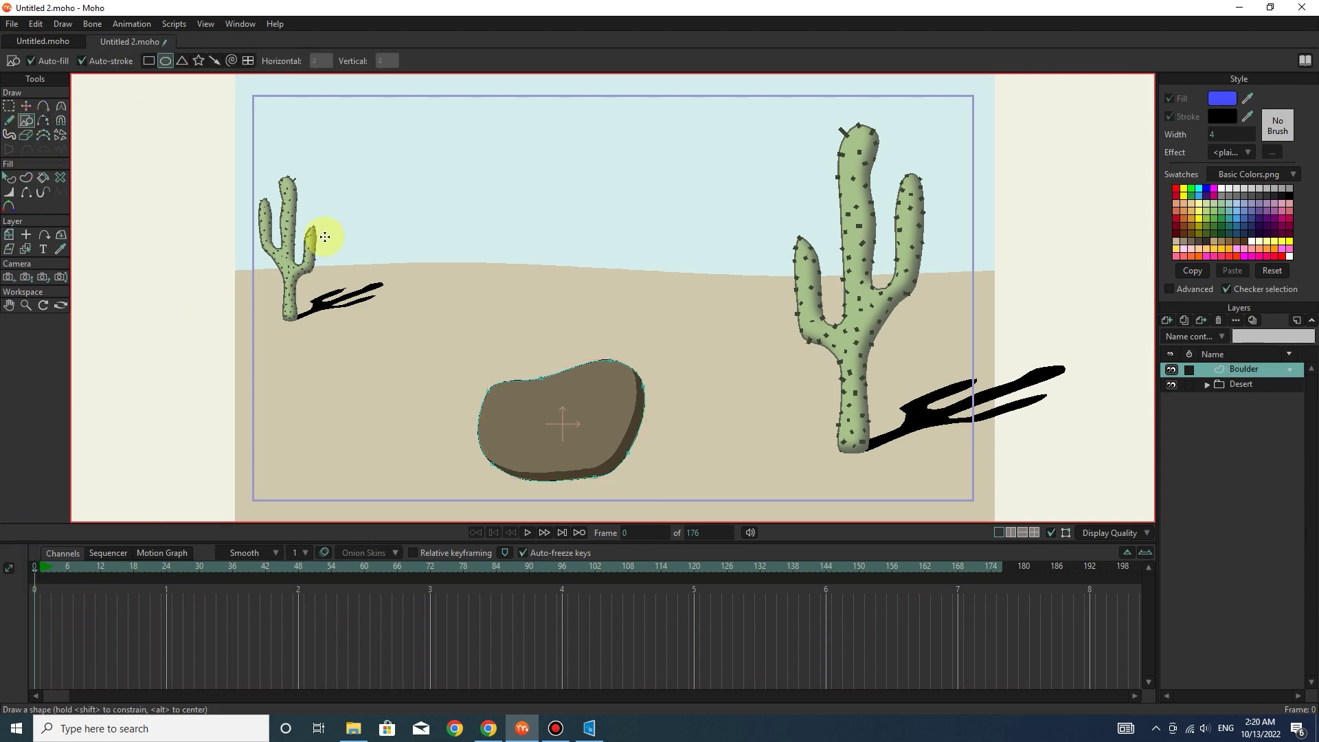
pyautogui.moveTo(543, 321)
pyautogui.mouseDown()
pyautogui.moveTo(579, 357)
pyautogui.moveTo(563, 341)
pyautogui.mouseUp()
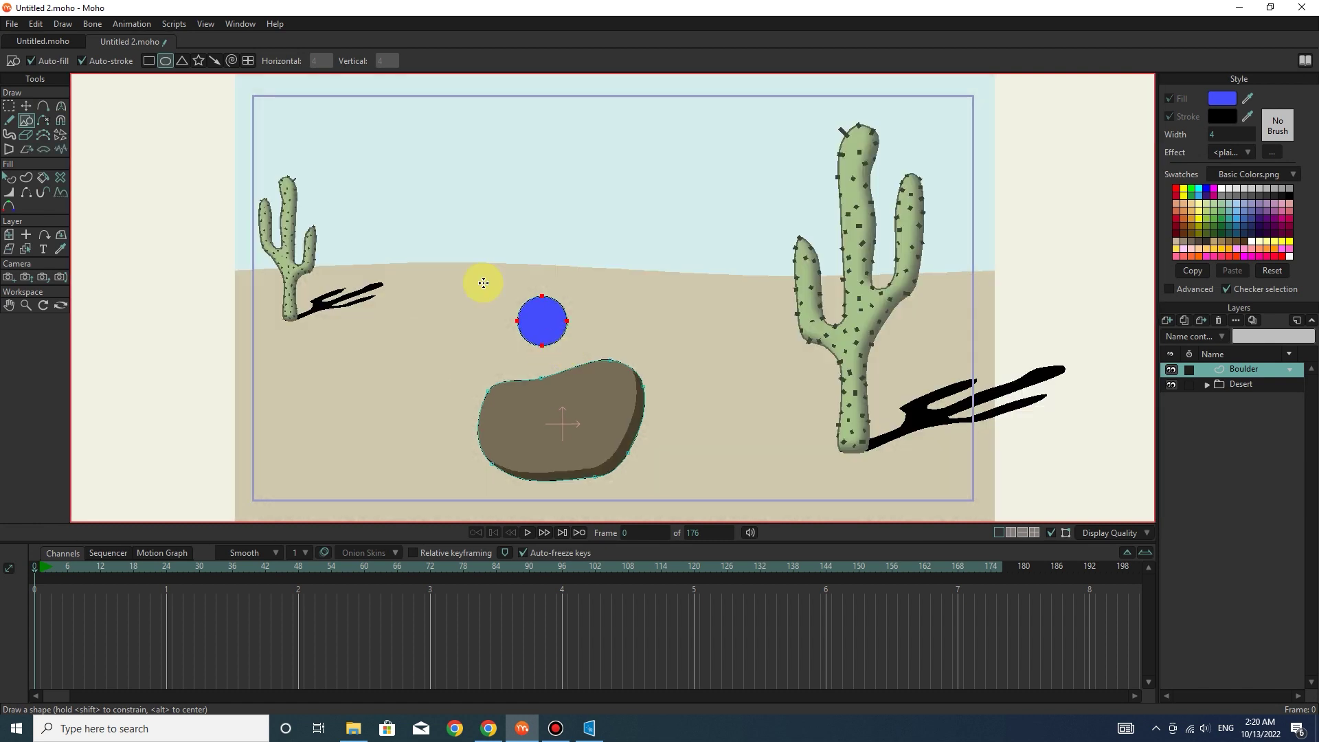
pyautogui.click(31, 108)
pyautogui.scroll(2, 591, 426)
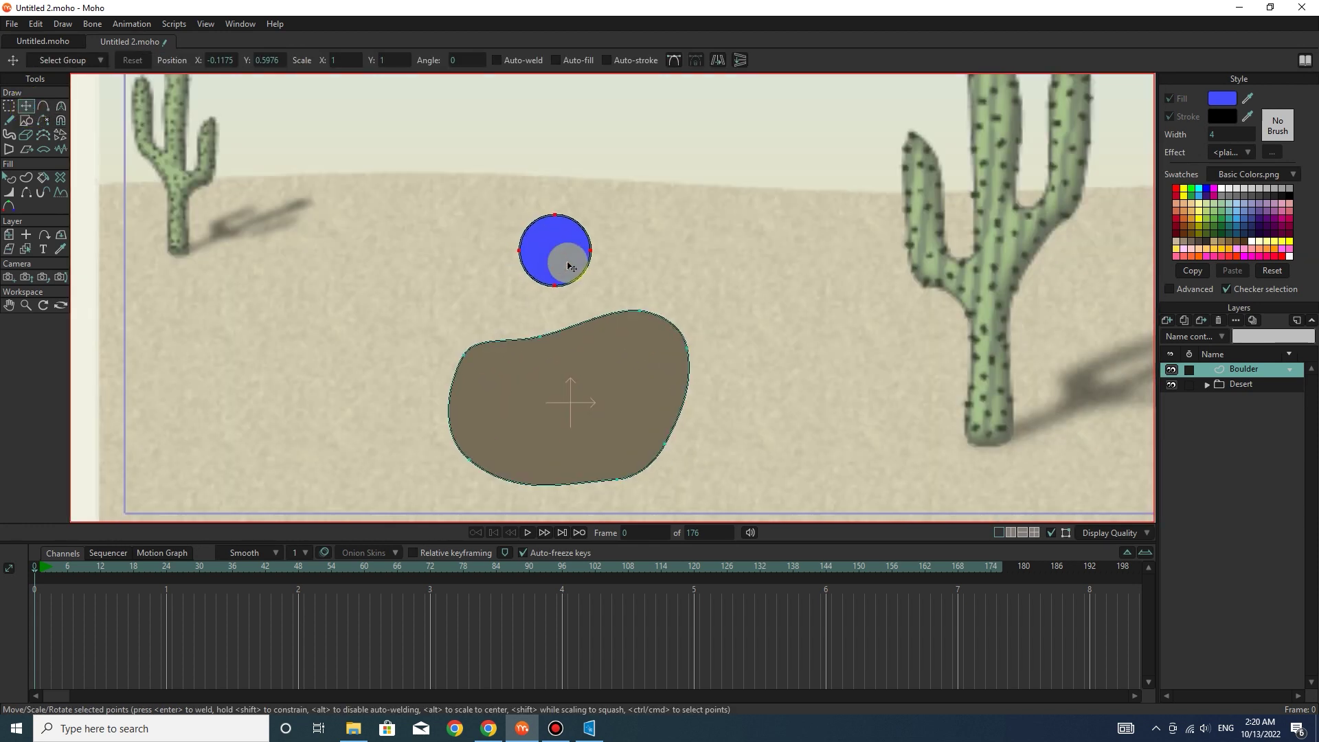
pyautogui.moveTo(568, 262); pyautogui.dragTo(573, 231)
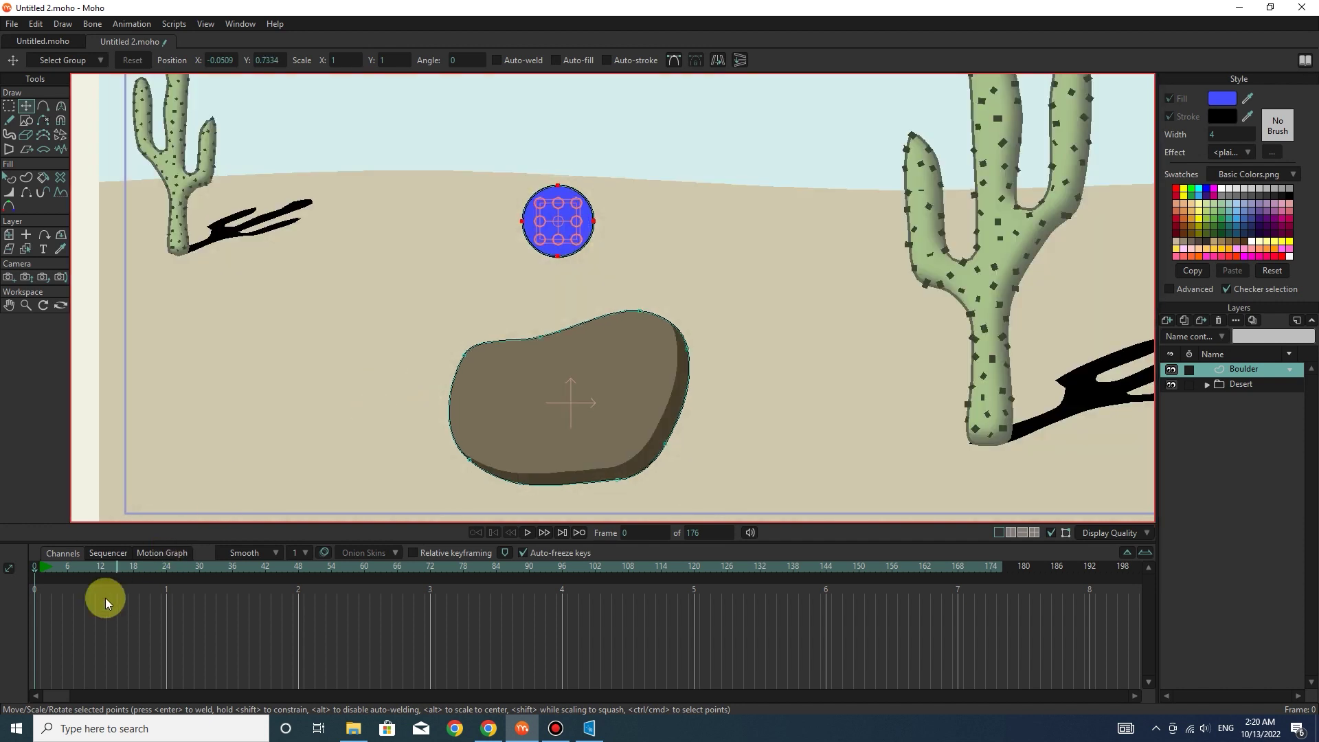
# Keyframe the circle's starting pose at frame 1 and lower it to about Y -0.18 at frame 24
pyautogui.click(40, 571)
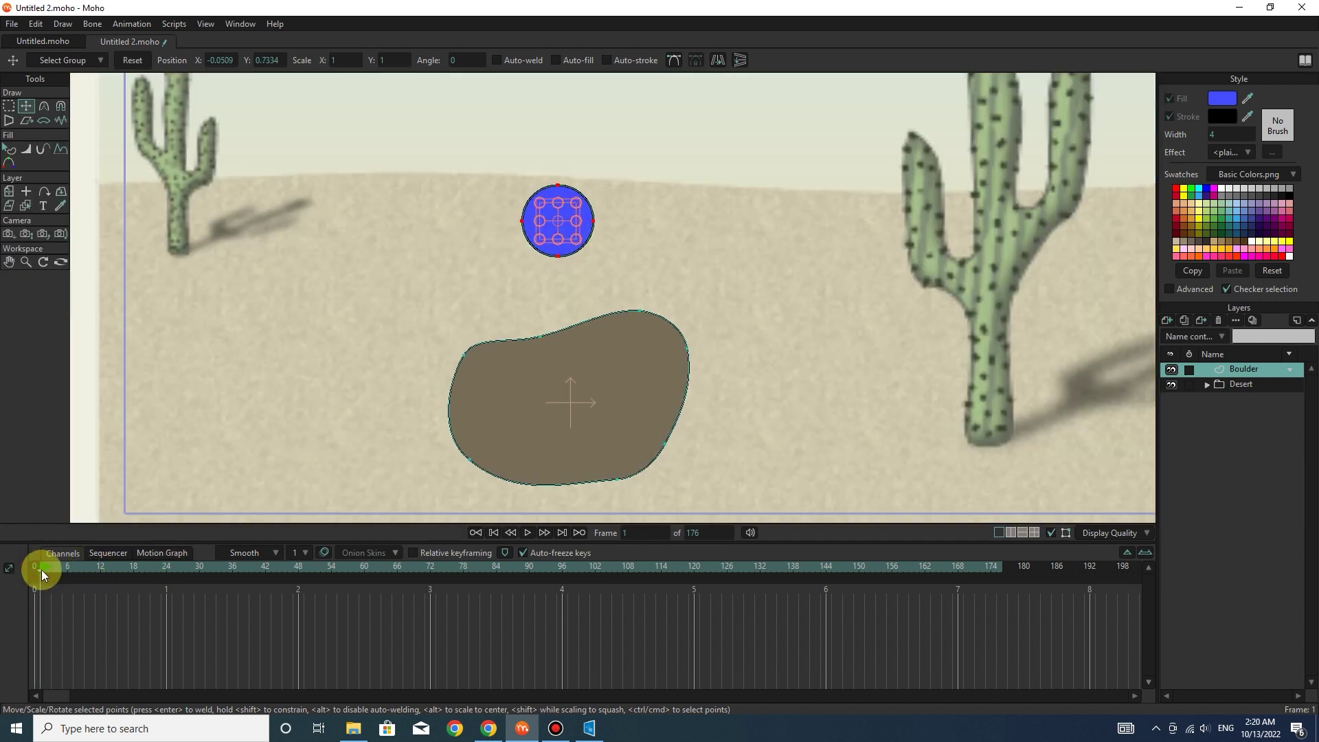
pyautogui.click(570, 231)
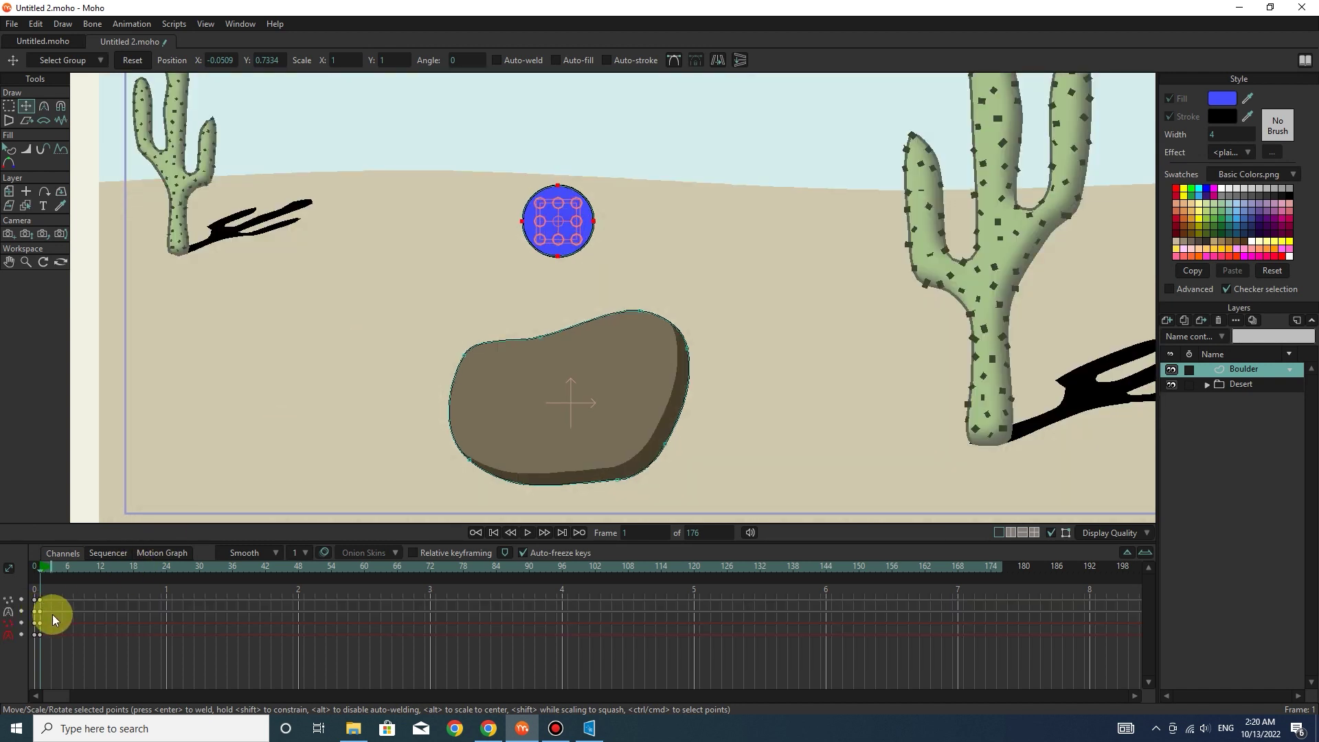
pyautogui.moveTo(48, 579); pyautogui.dragTo(167, 601)
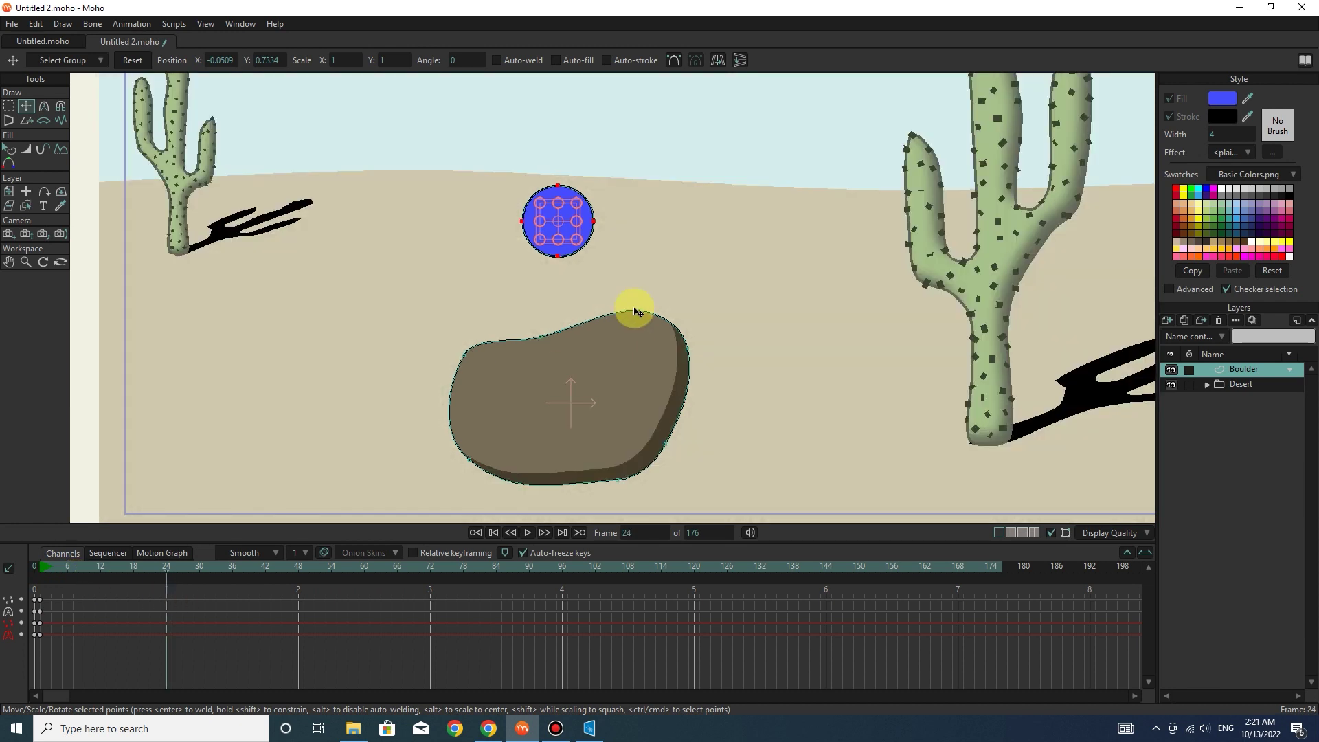
pyautogui.moveTo(576, 229); pyautogui.dragTo(557, 459)
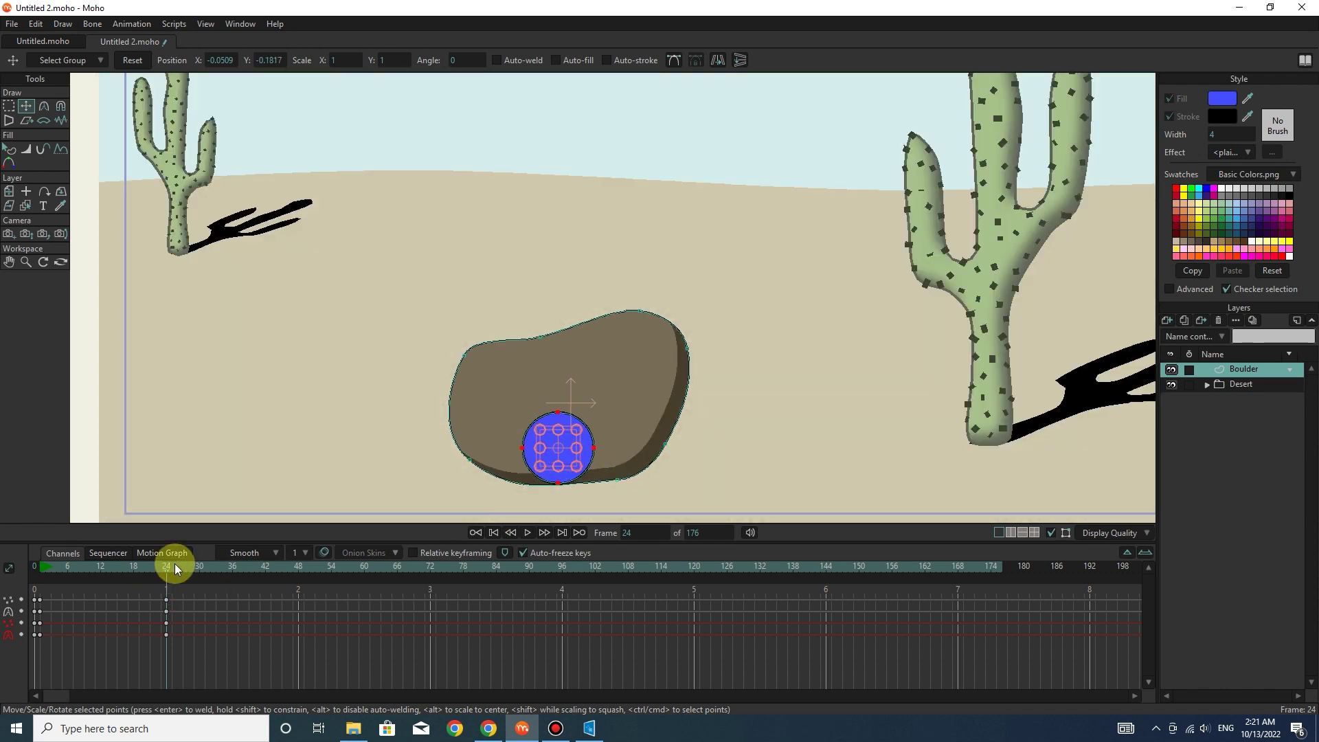
# Copy the circle's frame 1 keyframes to frame 48 to return it to its raised position
pyautogui.moveTo(175, 563); pyautogui.dragTo(297, 583)
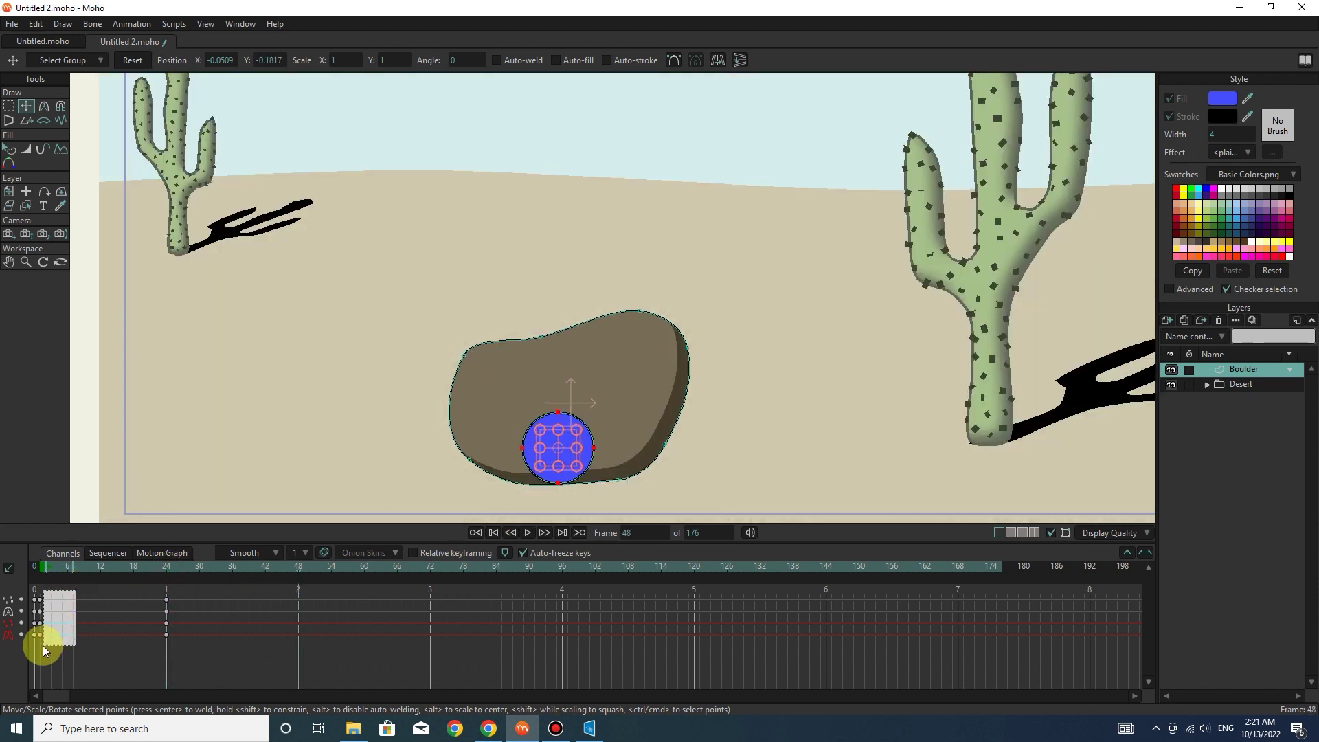
pyautogui.moveTo(42, 645); pyautogui.dragTo(40, 650)
pyautogui.hotkey('ctrl', 'c')
pyautogui.hotkey('ctrl', 'v')
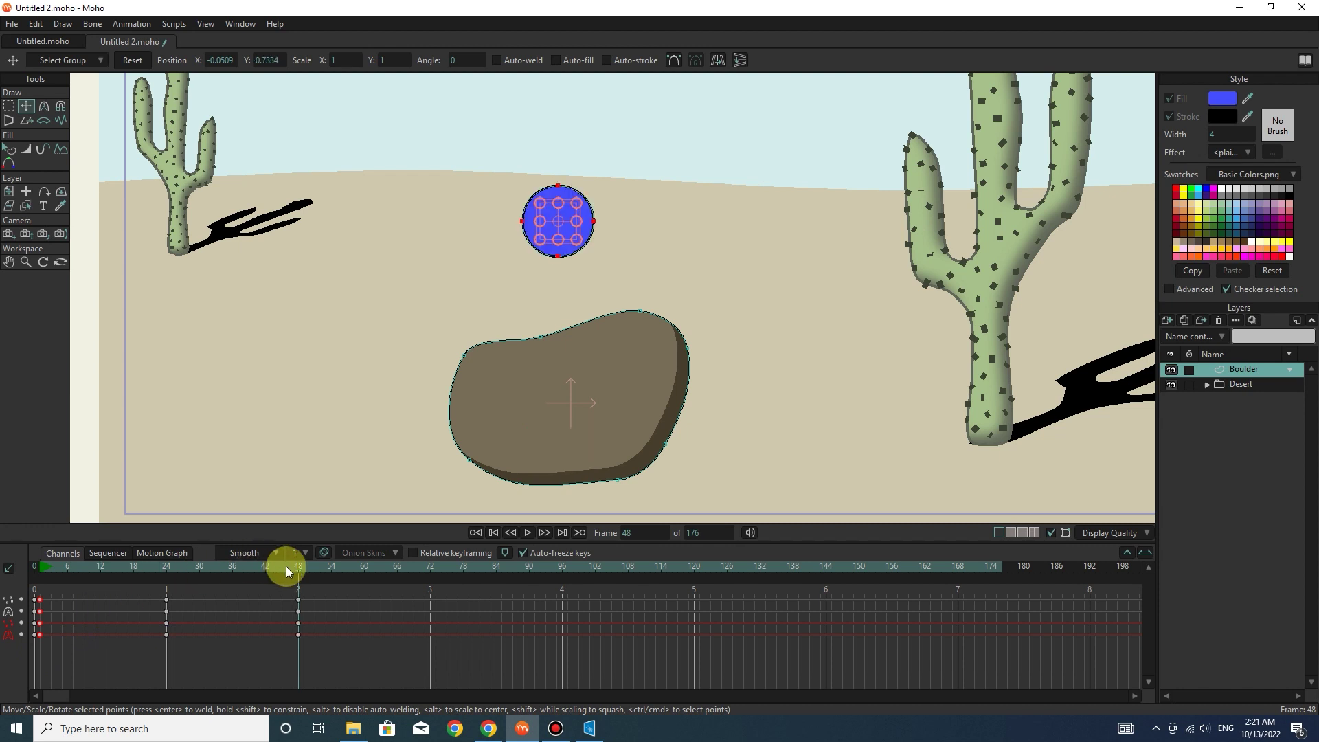
# Narrow the circle slightly at frames 6 and 18, and flatten it vertically at frame 24
pyautogui.moveTo(286, 566); pyautogui.dragTo(68, 589)
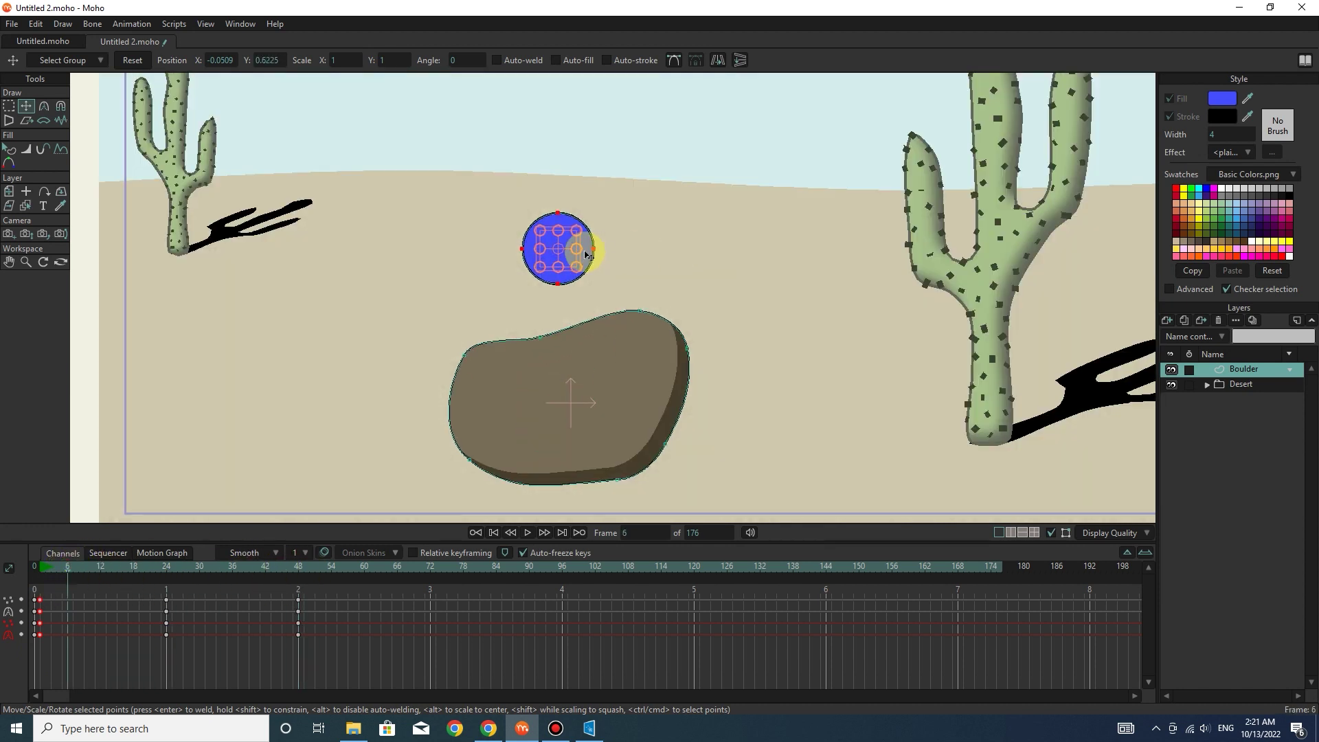
pyautogui.moveTo(579, 251); pyautogui.dragTo(576, 252)
pyautogui.moveTo(141, 566); pyautogui.dragTo(136, 568)
pyautogui.moveTo(577, 408); pyautogui.dragTo(570, 410)
pyautogui.moveTo(176, 567); pyautogui.dragTo(167, 567)
pyautogui.moveTo(559, 430); pyautogui.dragTo(554, 440)
pyautogui.moveTo(167, 570)
pyautogui.mouseDown()
pyautogui.moveTo(113, 576)
pyautogui.moveTo(168, 579)
pyautogui.mouseUp()
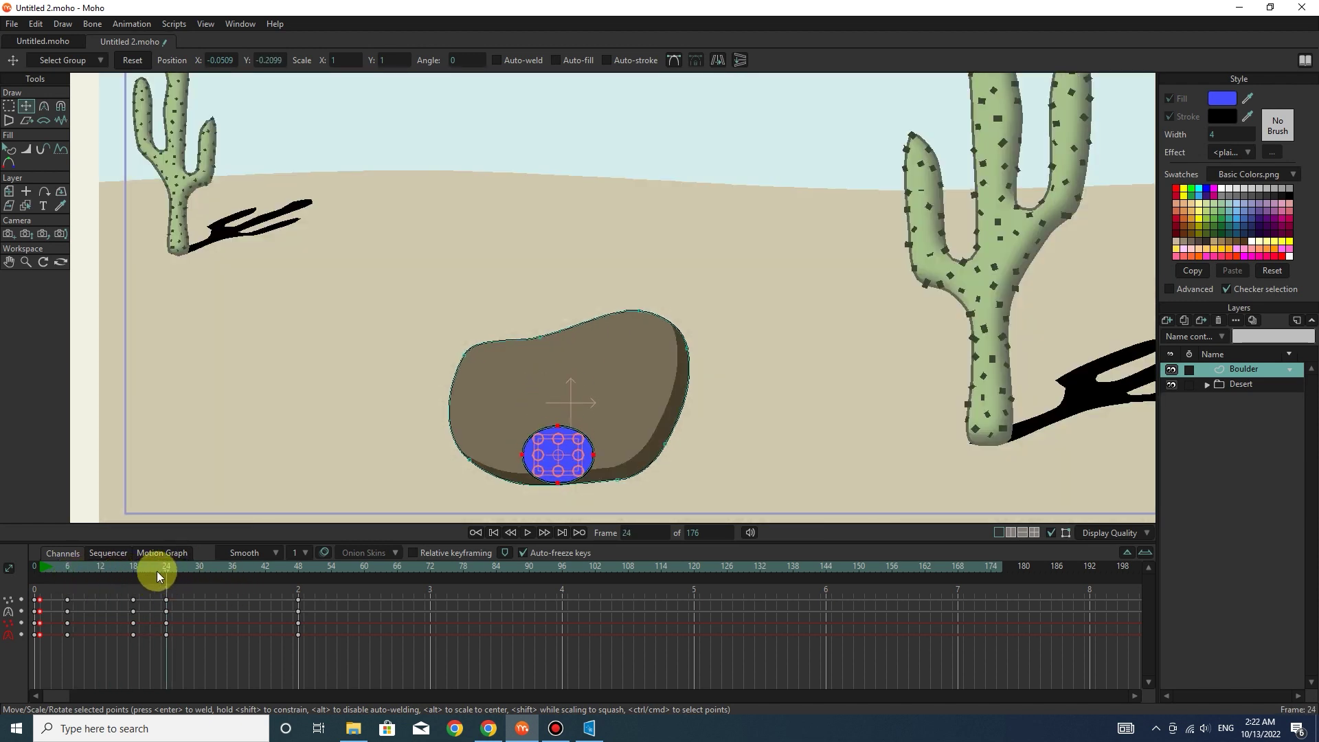
# Copy the circle's frame 18 keyframes to frame 30 and narrow the circle slightly at frame 42
pyautogui.moveTo(165, 571); pyautogui.dragTo(199, 578)
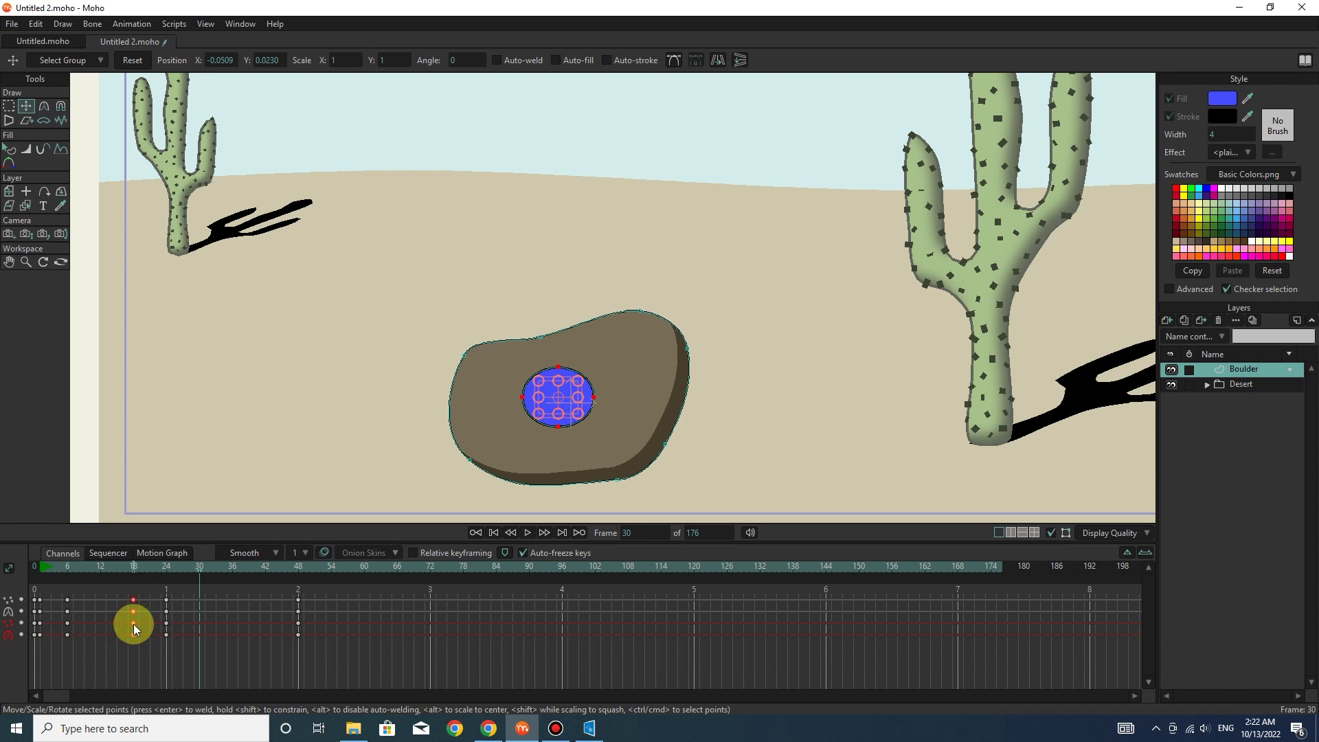
pyautogui.hotkey('ctrl', 'v')
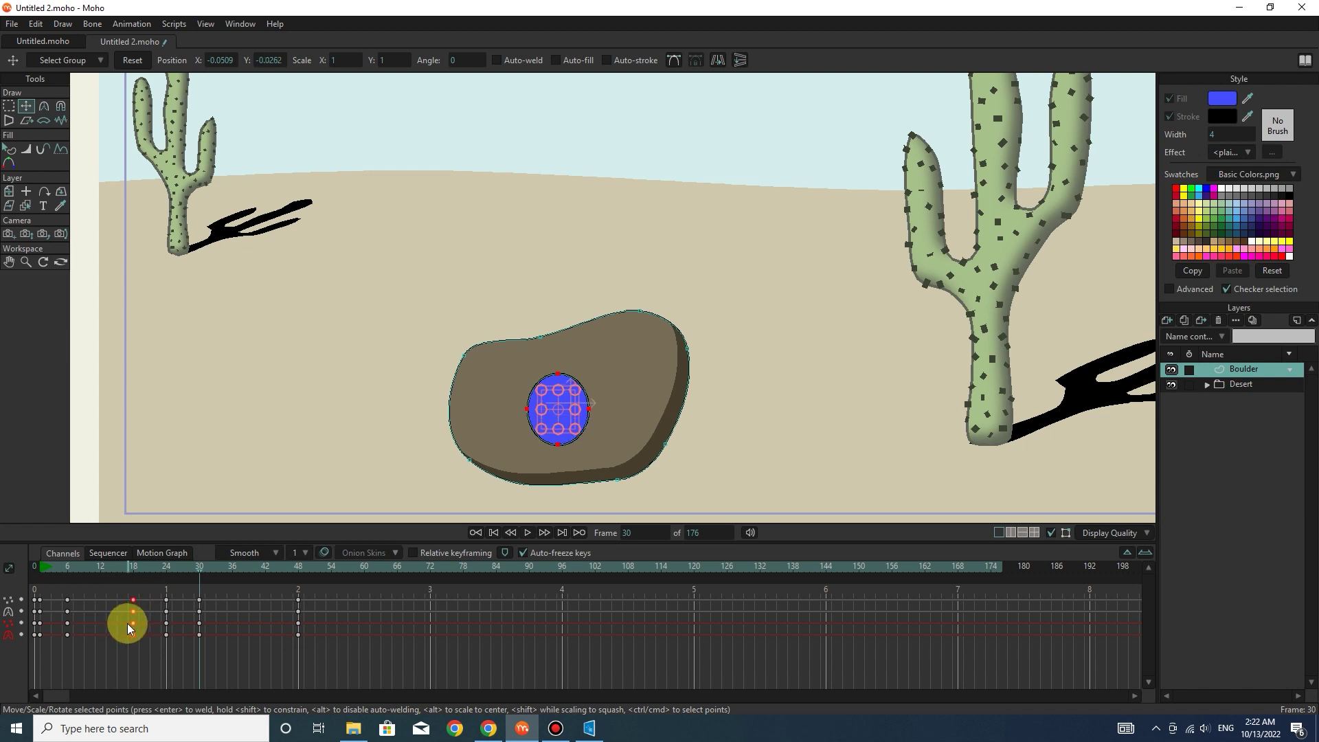
pyautogui.moveTo(198, 570); pyautogui.dragTo(265, 612)
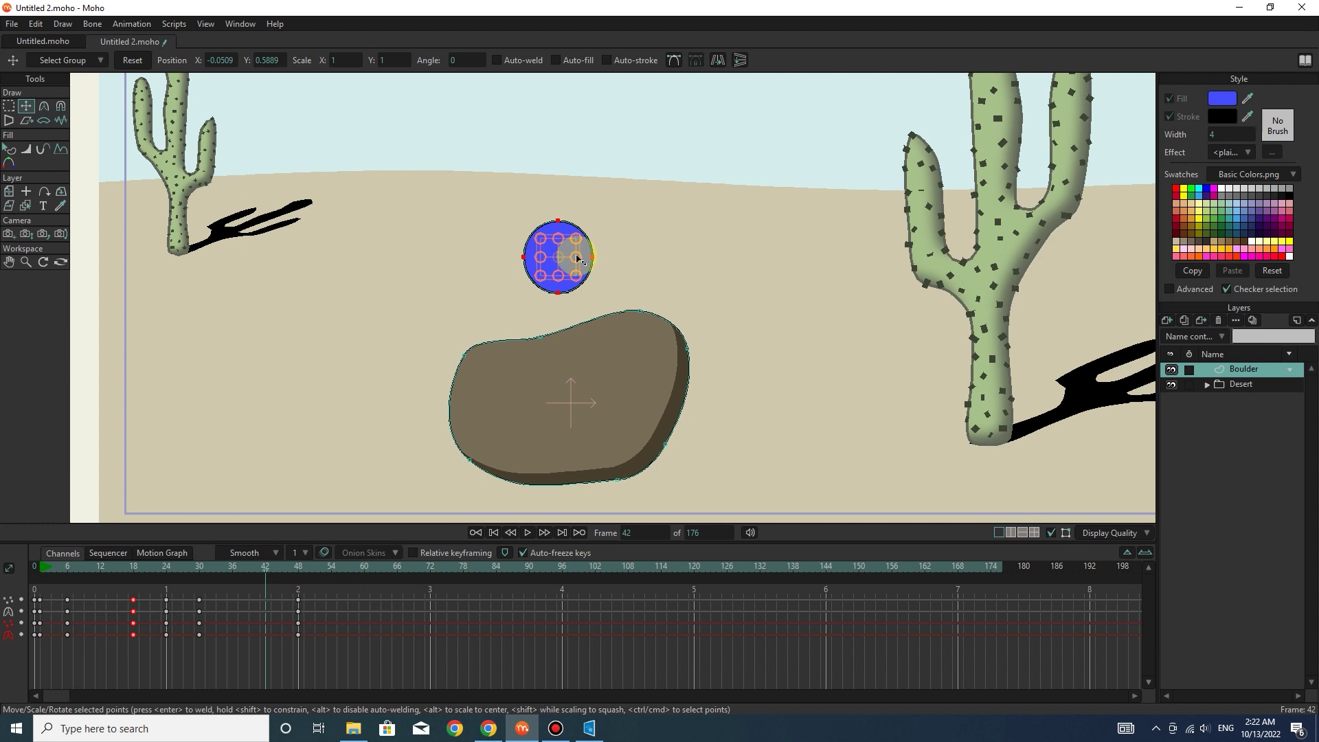
pyautogui.moveTo(577, 257); pyautogui.dragTo(576, 257)
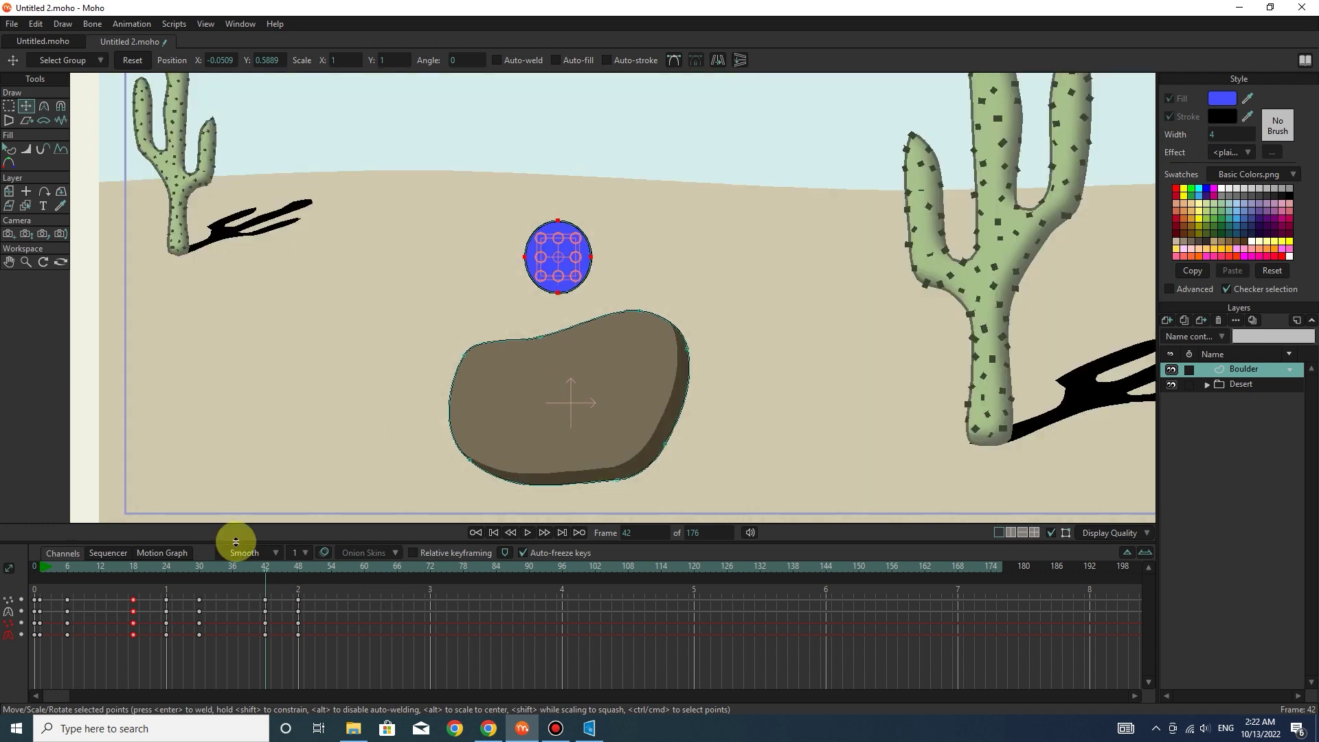
pyautogui.moveTo(238, 572); pyautogui.dragTo(298, 574)
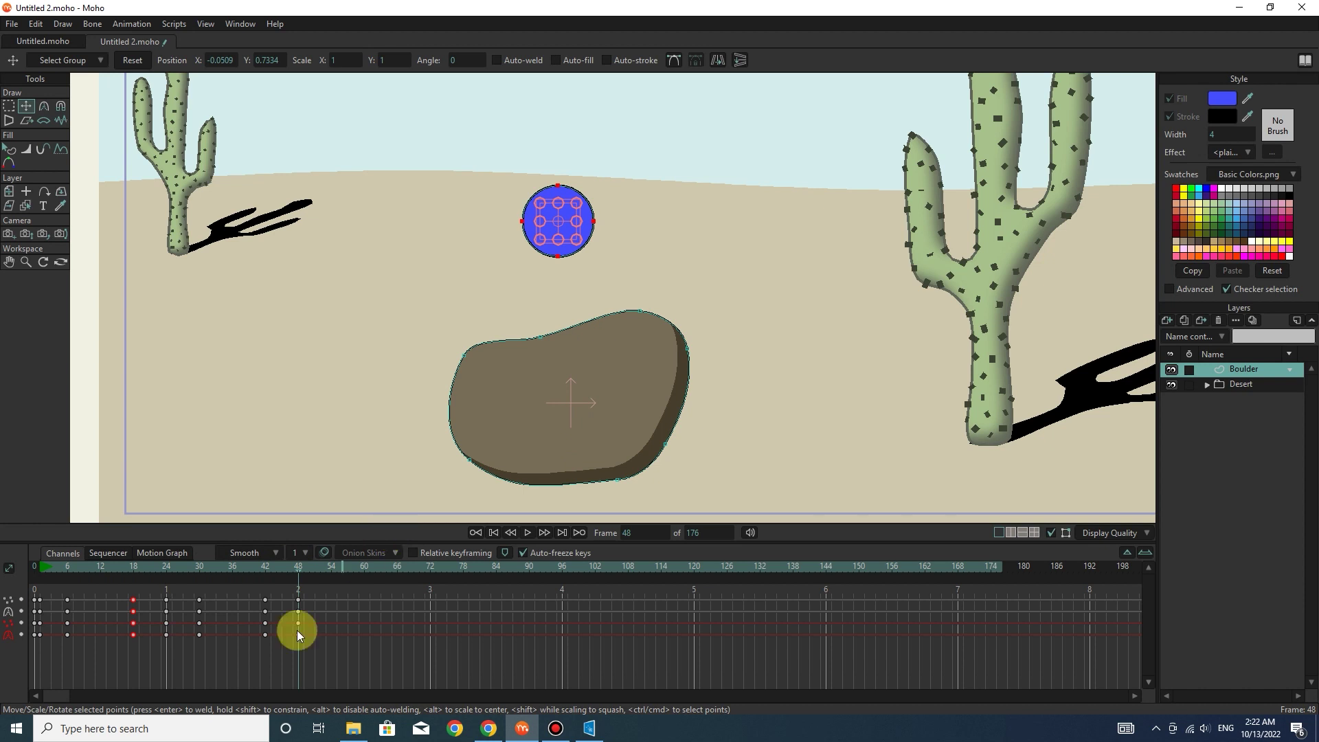
# Compress the timing of the circle's keyframes so the last set falls on frame 36, and preview the motion
pyautogui.moveTo(316, 595); pyautogui.dragTo(40, 649)
pyautogui.moveTo(299, 636)
pyautogui.mouseDown()
pyautogui.moveTo(248, 636)
pyautogui.moveTo(300, 633)
pyautogui.mouseUp()
pyautogui.click(529, 533)
pyautogui.click(529, 533)
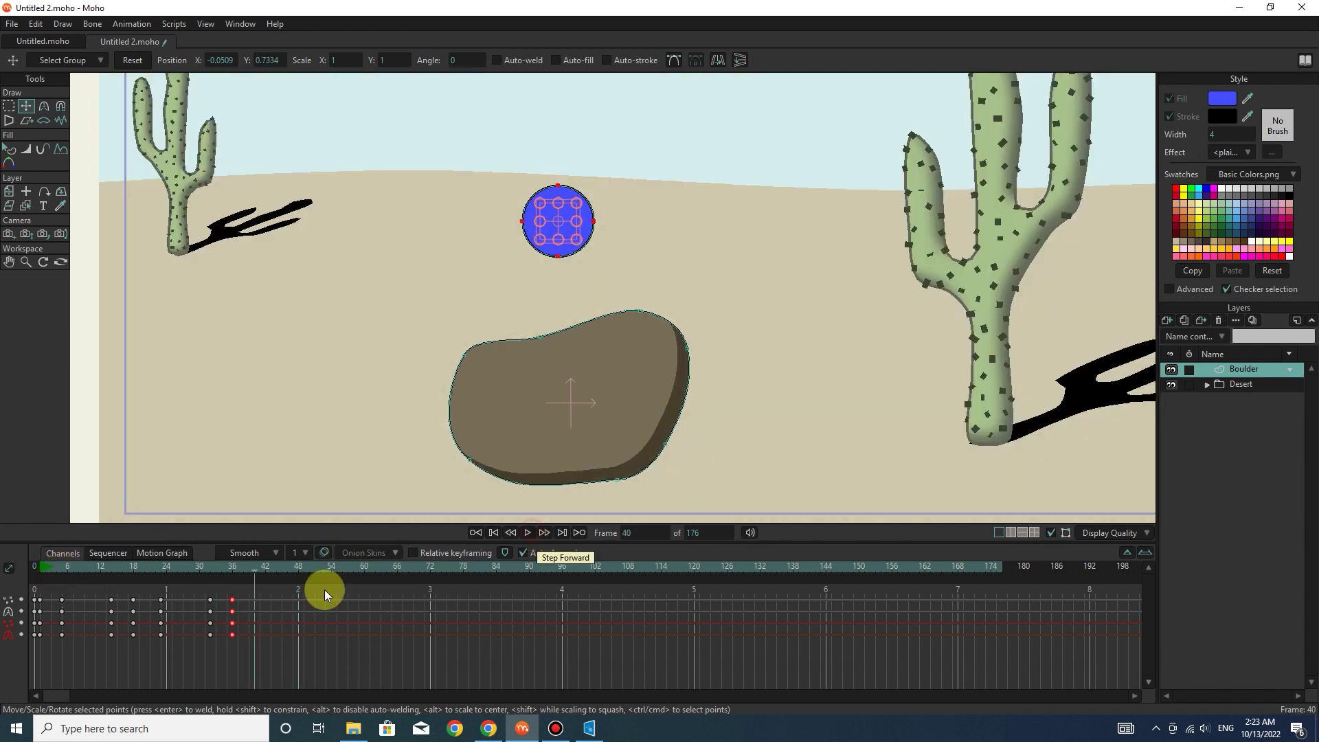
# Set the frame 36 keyframes to Cycle interpolation with an absolute return to frame 2, and preview the loop
pyautogui.rightClick(233, 600)
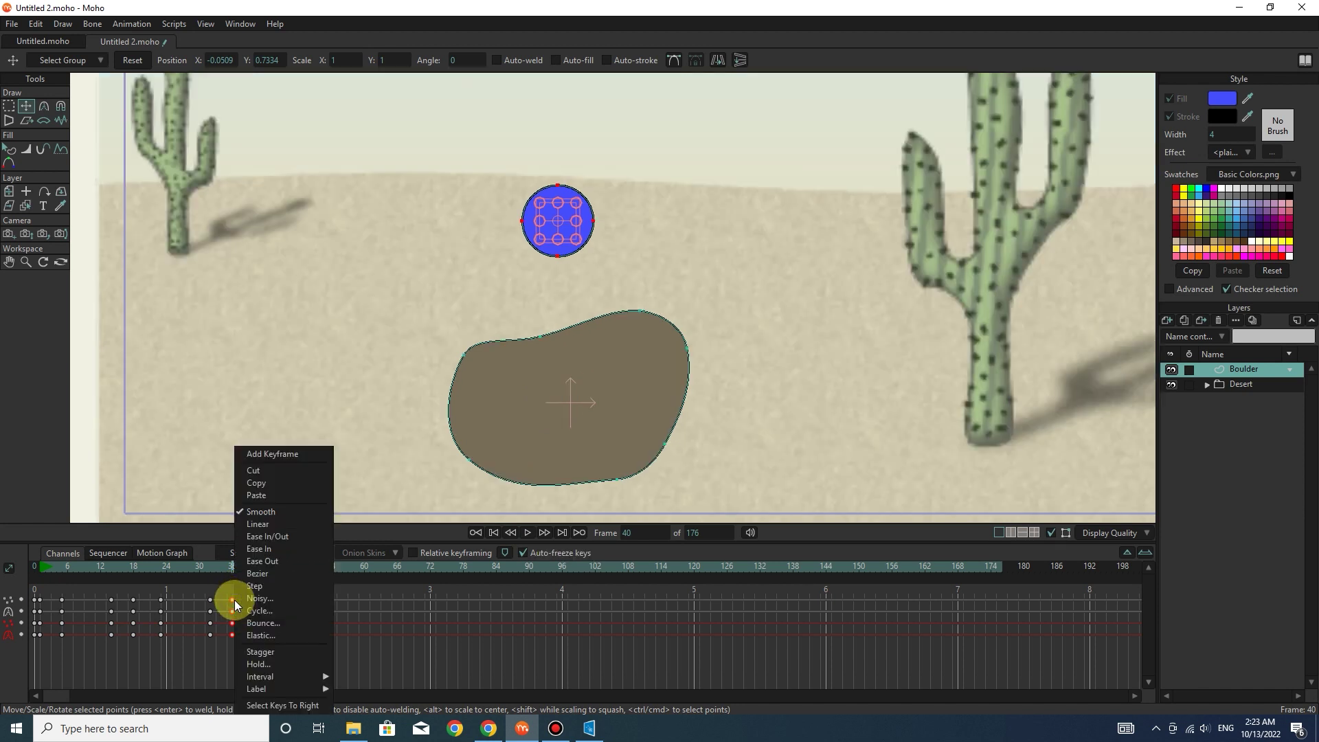
pyautogui.click(260, 612)
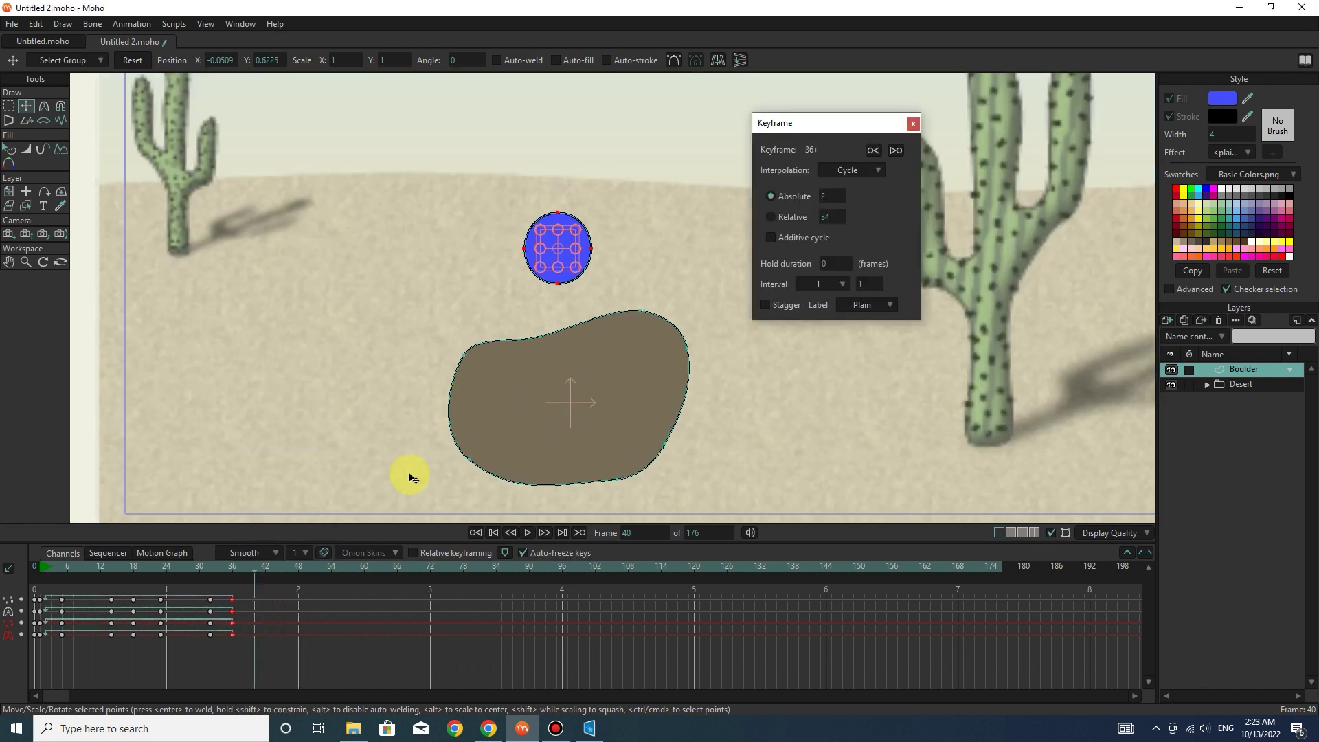
pyautogui.click(526, 534)
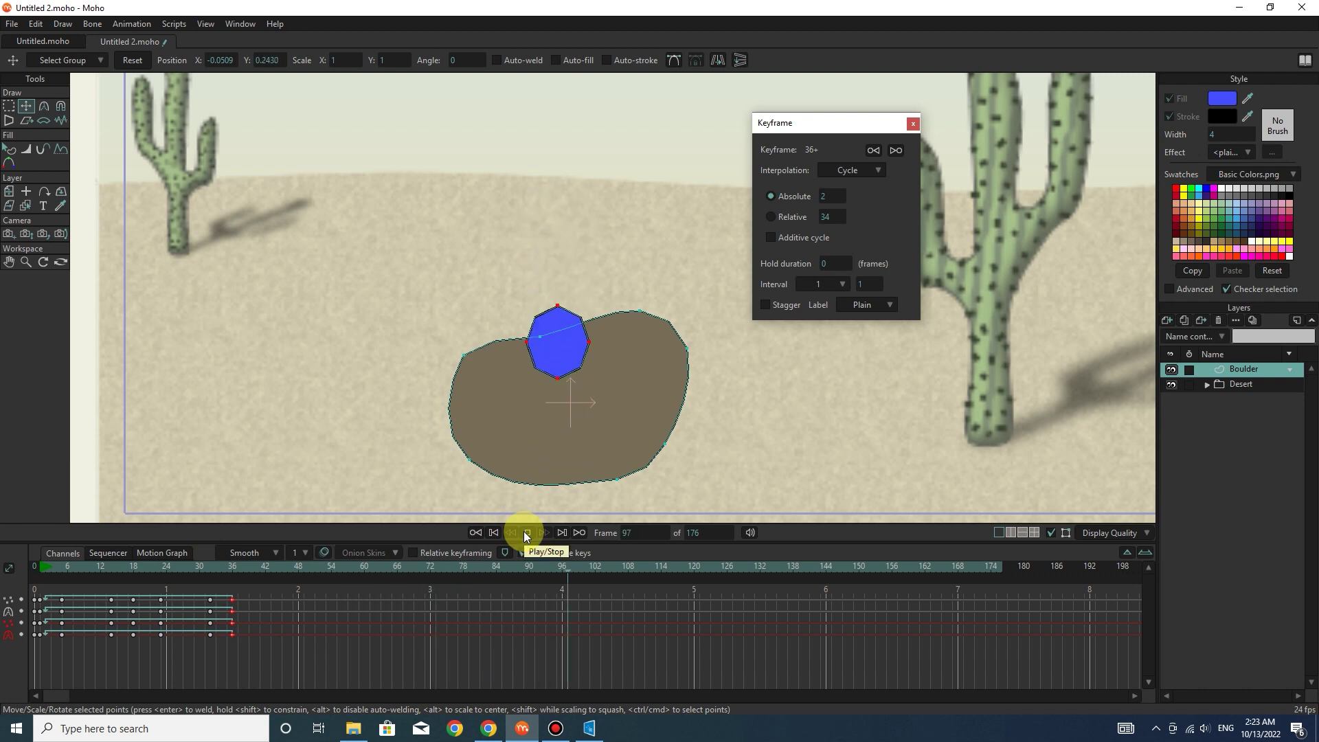
pyautogui.click(526, 533)
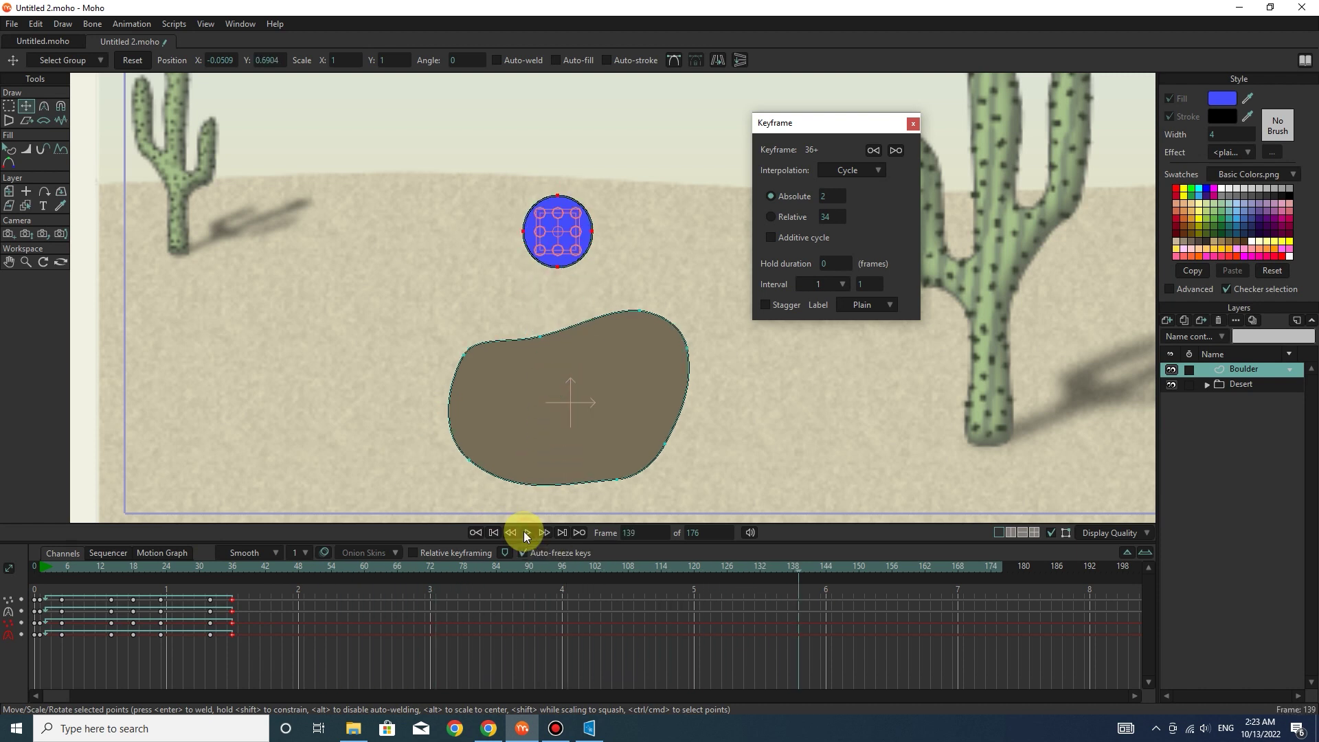
pyautogui.click(51, 563)
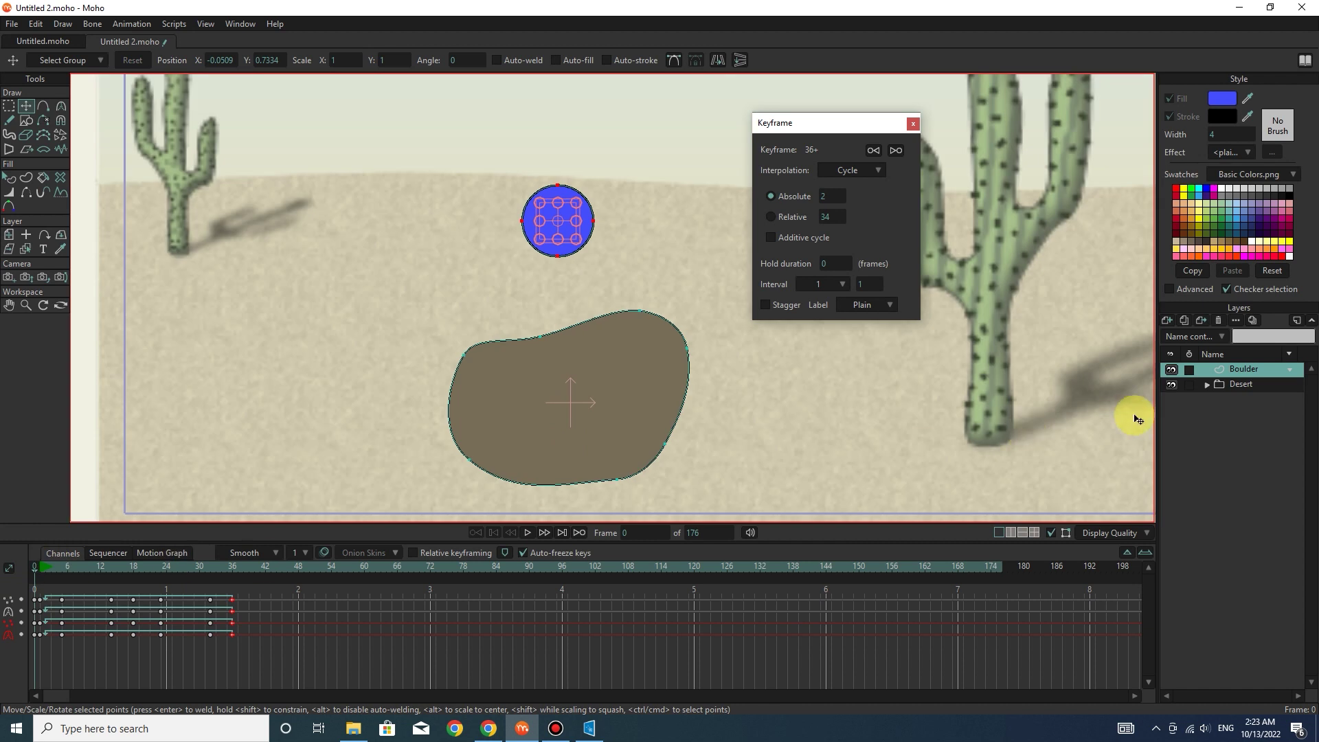
# Enable Animated shape order in the Boulder layer's vector settings
pyautogui.doubleClick(1230, 370)
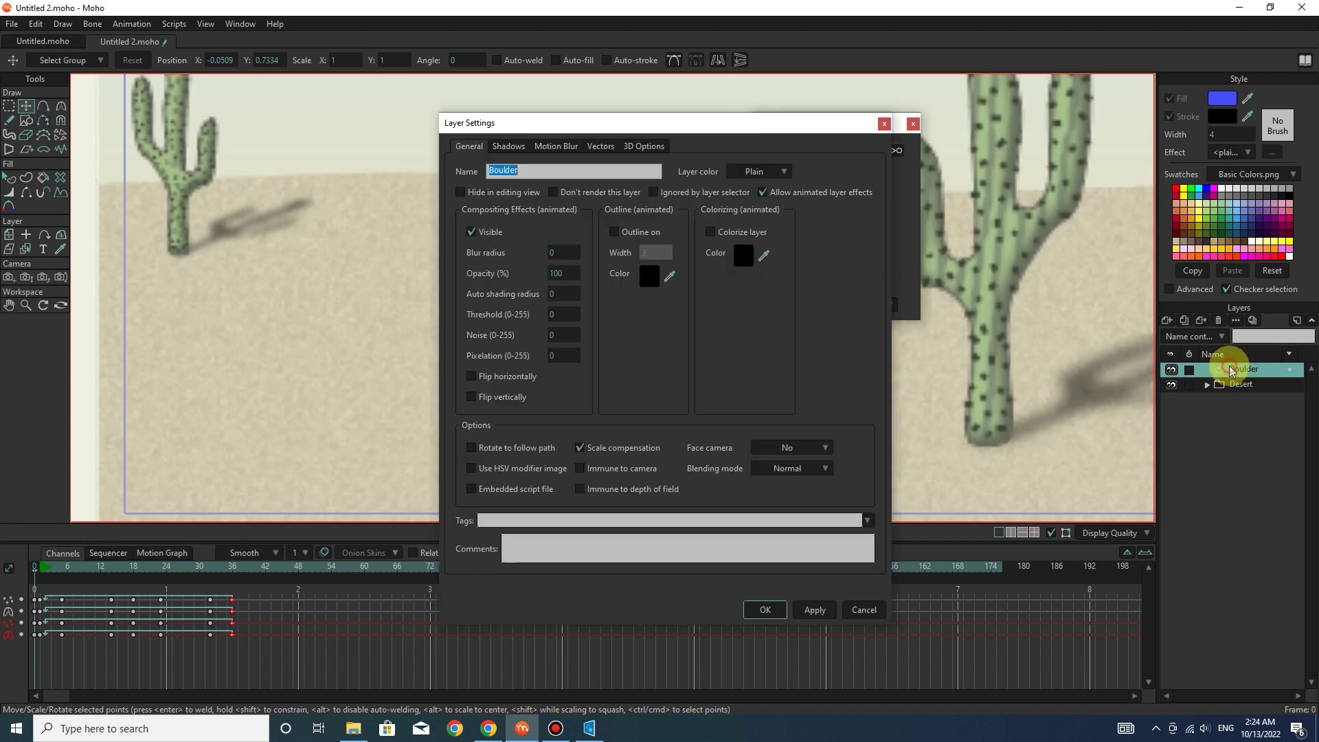
pyautogui.click(600, 146)
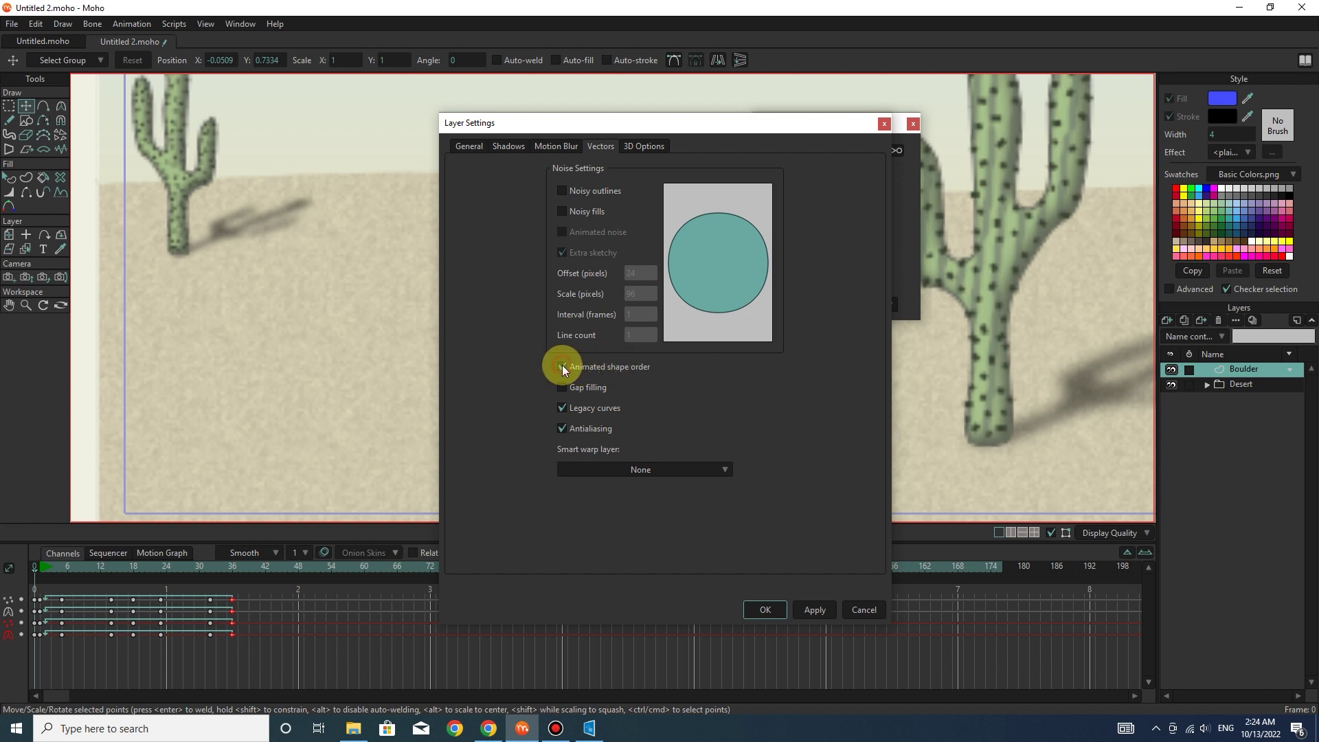
pyautogui.click(765, 609)
# Select the blue circle at frame 72 and keyframe a change in its shape order
pyautogui.moveTo(31, 570); pyautogui.dragTo(435, 581)
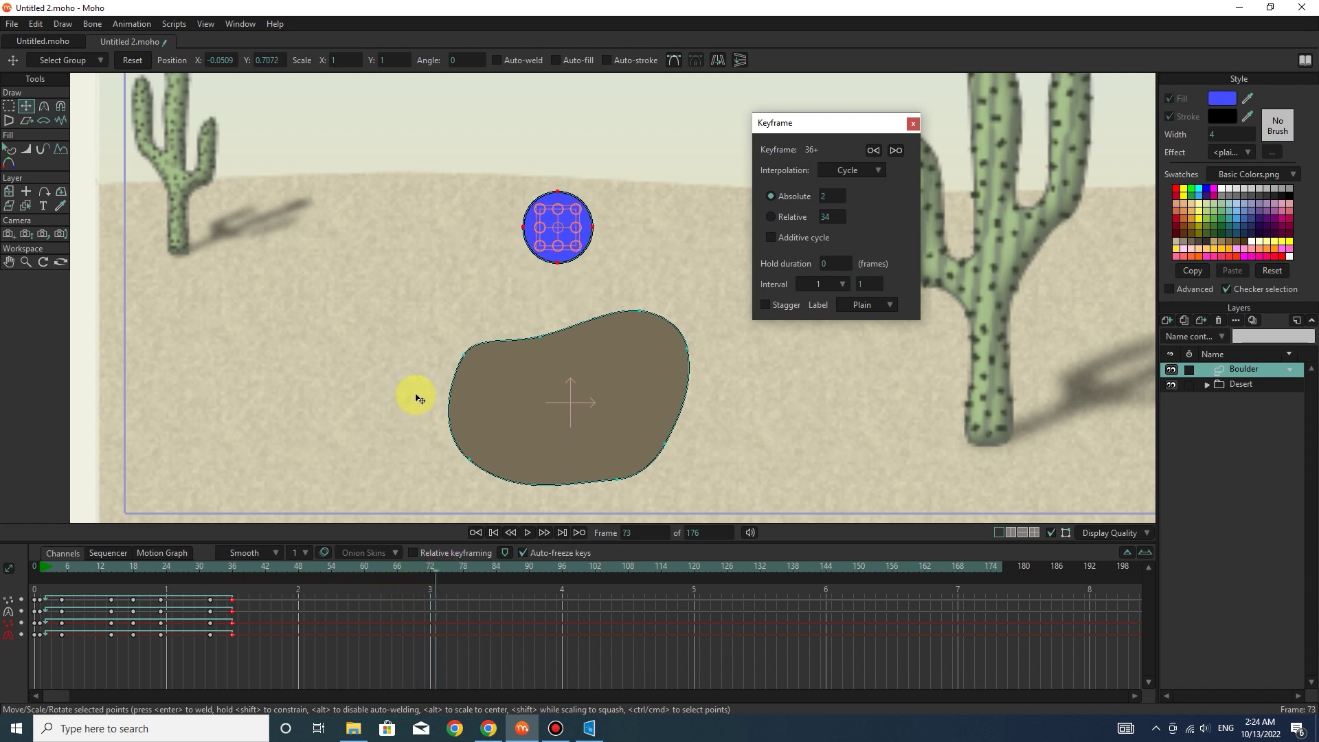
pyautogui.click(426, 566)
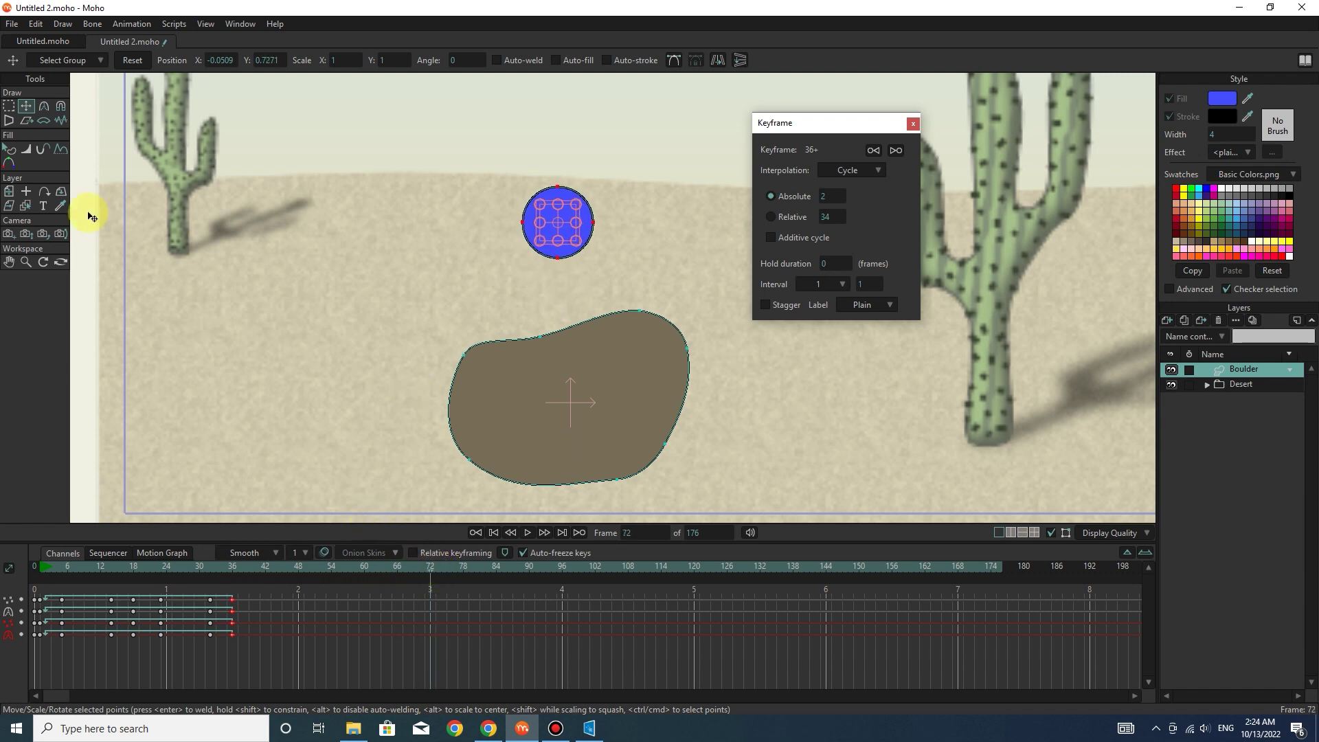
pyautogui.click(9, 149)
pyautogui.click(563, 223)
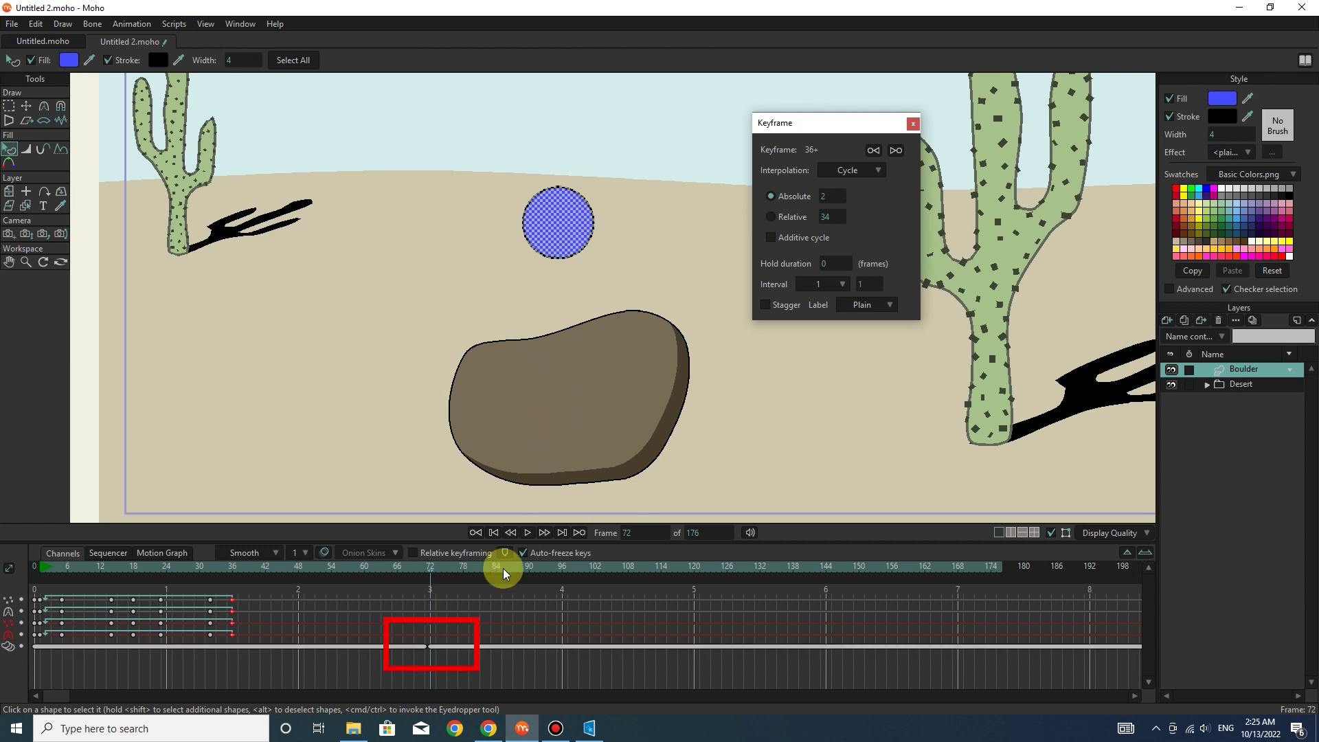
# Keyframe another shape order change for the circle at frame 138 and scrub back to frame 0
pyautogui.moveTo(437, 564); pyautogui.dragTo(778, 657)
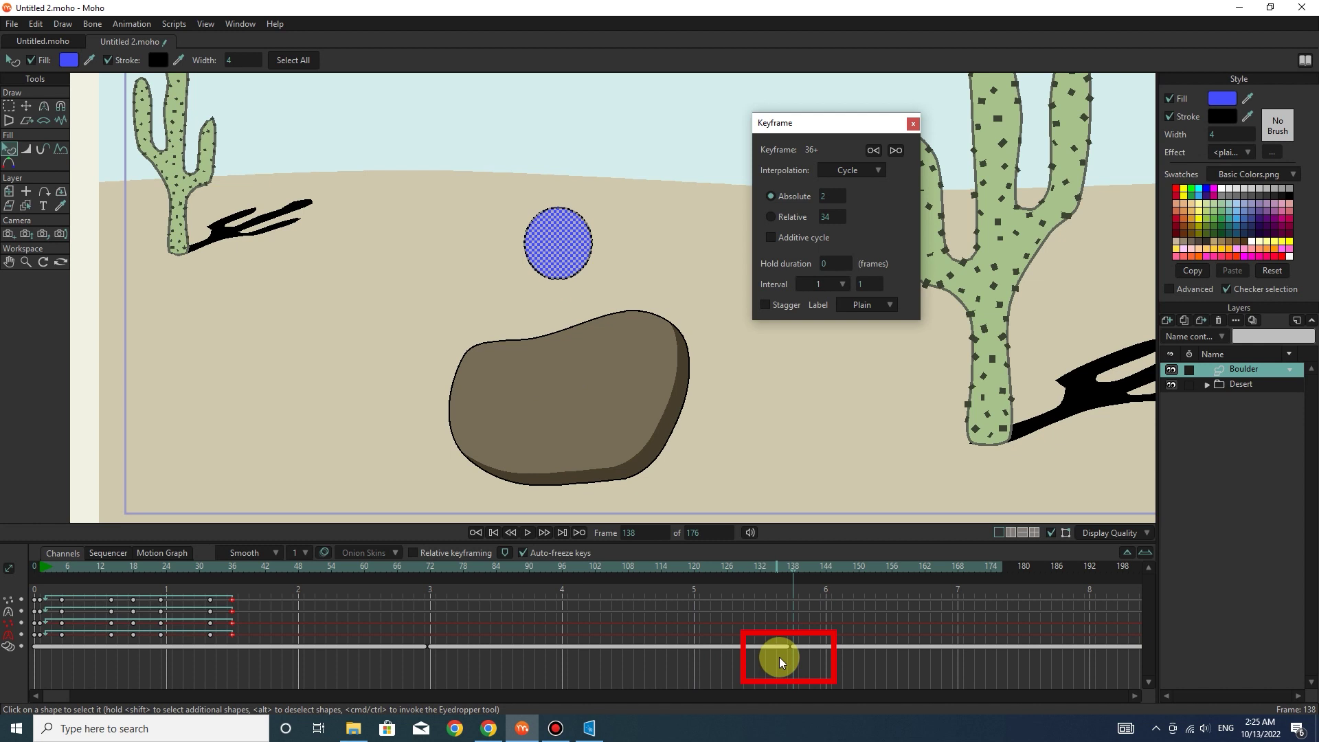
pyautogui.moveTo(820, 573); pyautogui.dragTo(706, 683)
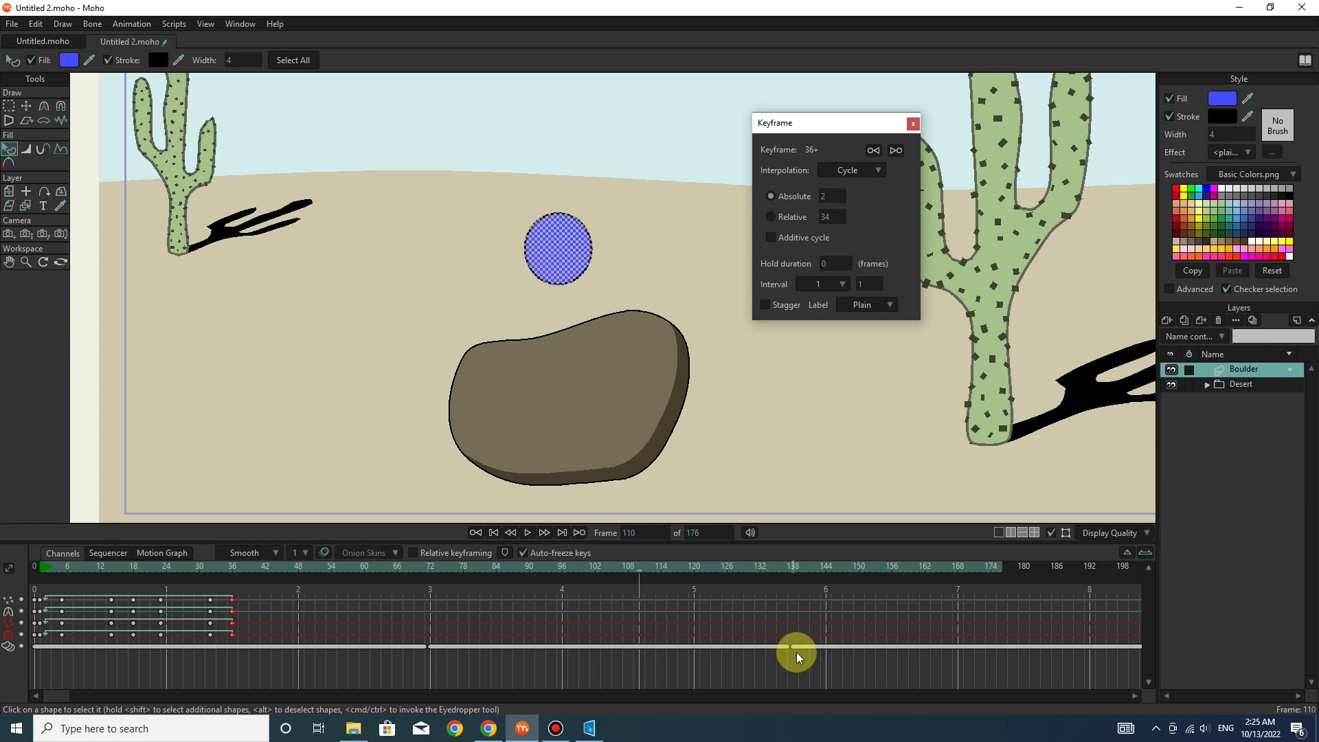
pyautogui.moveTo(636, 571); pyautogui.dragTo(31, 567)
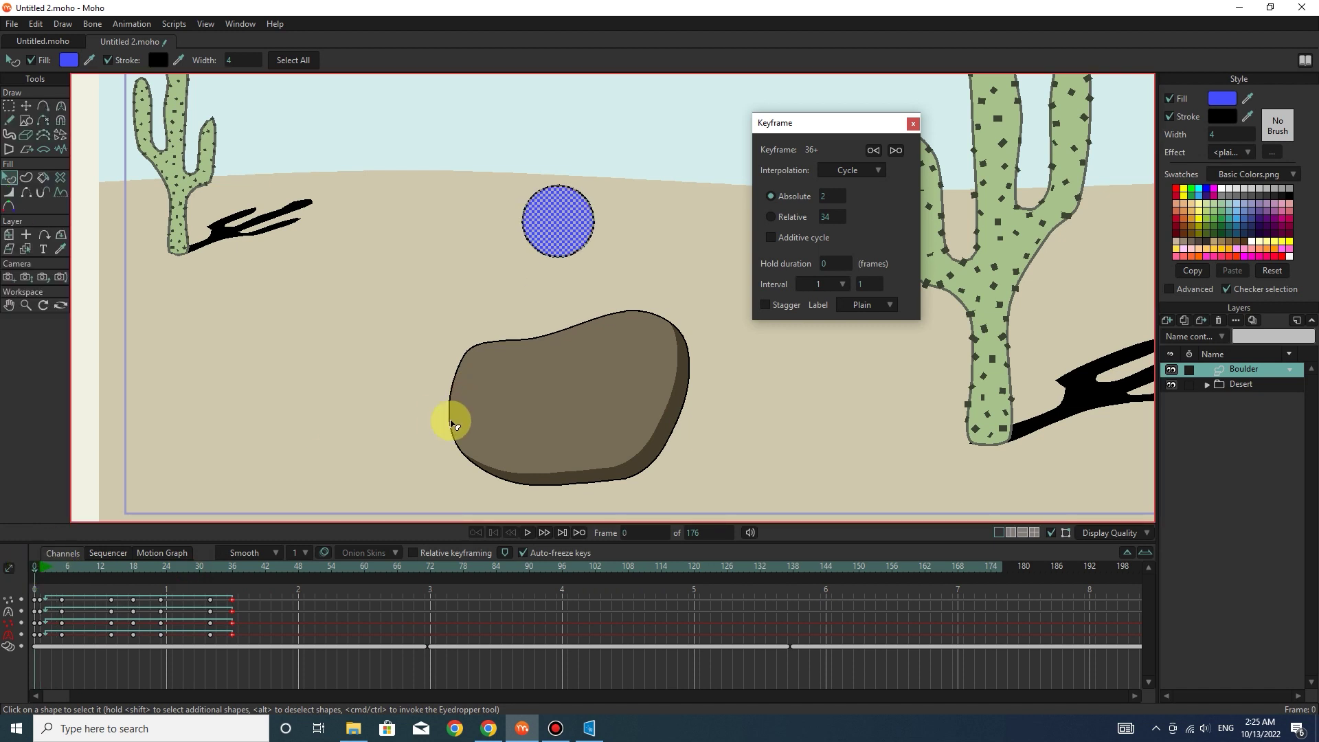
# Reset the workspace view and close the Keyframe window
pyautogui.click(60, 305)
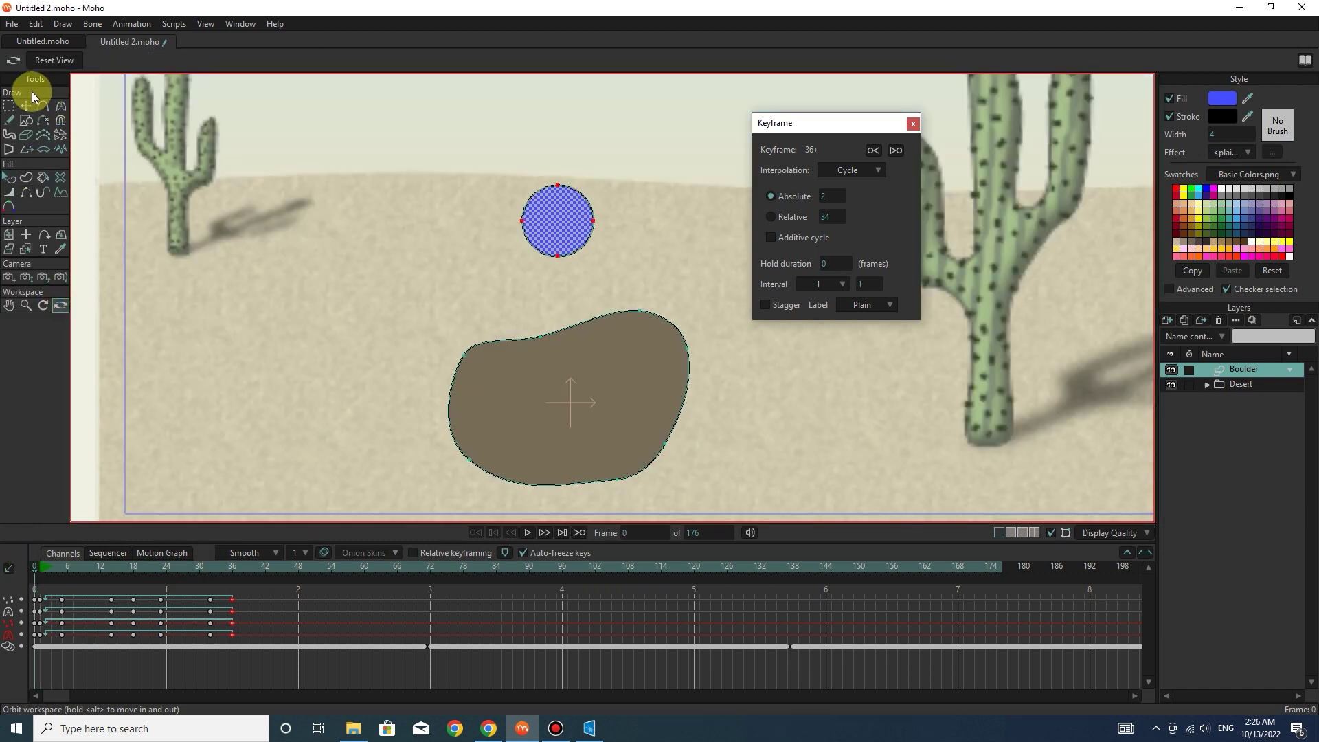
pyautogui.click(36, 61)
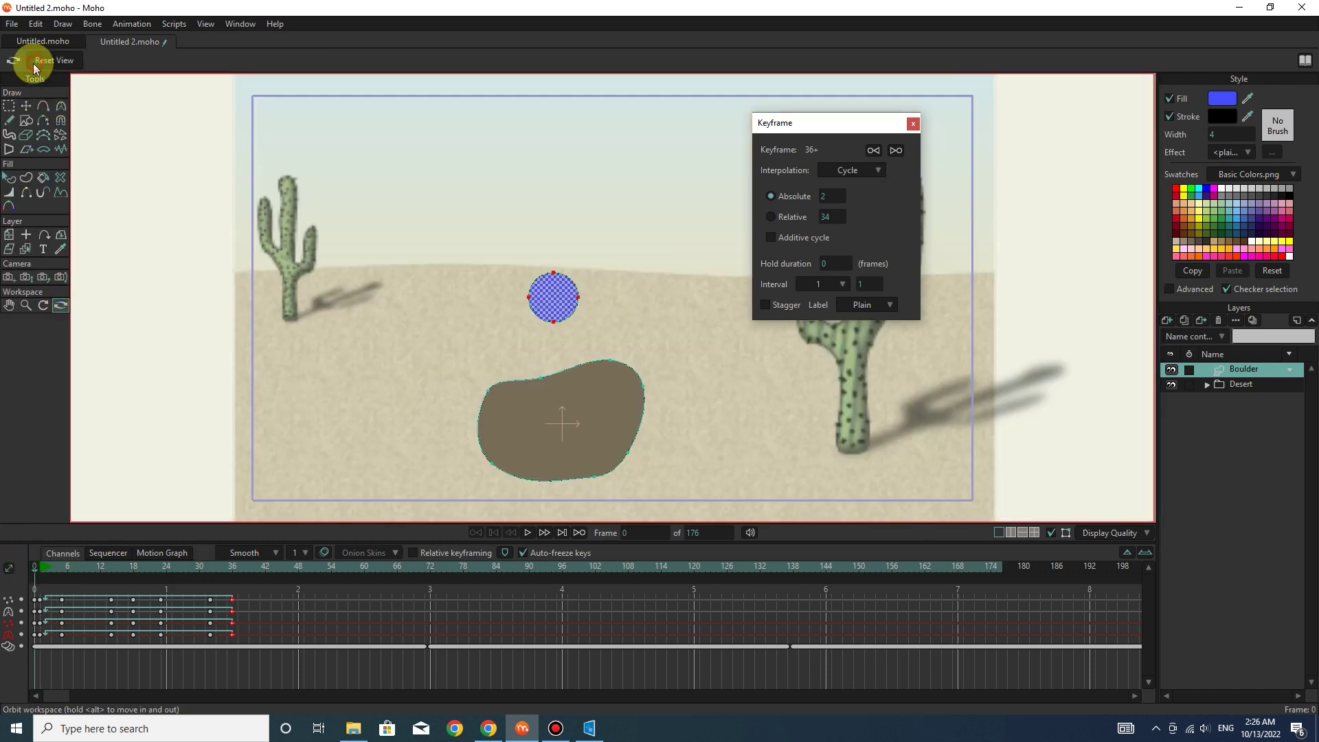
pyautogui.click(912, 123)
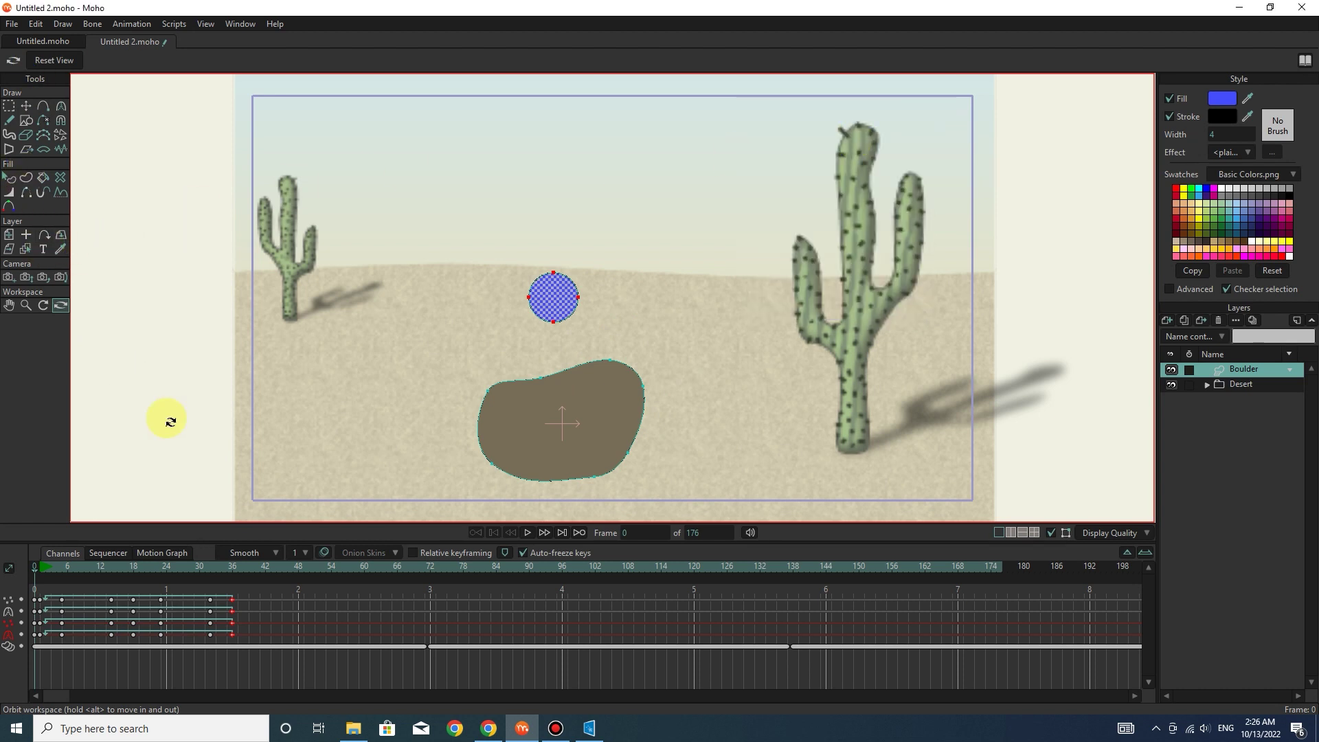
pyautogui.click(10, 107)
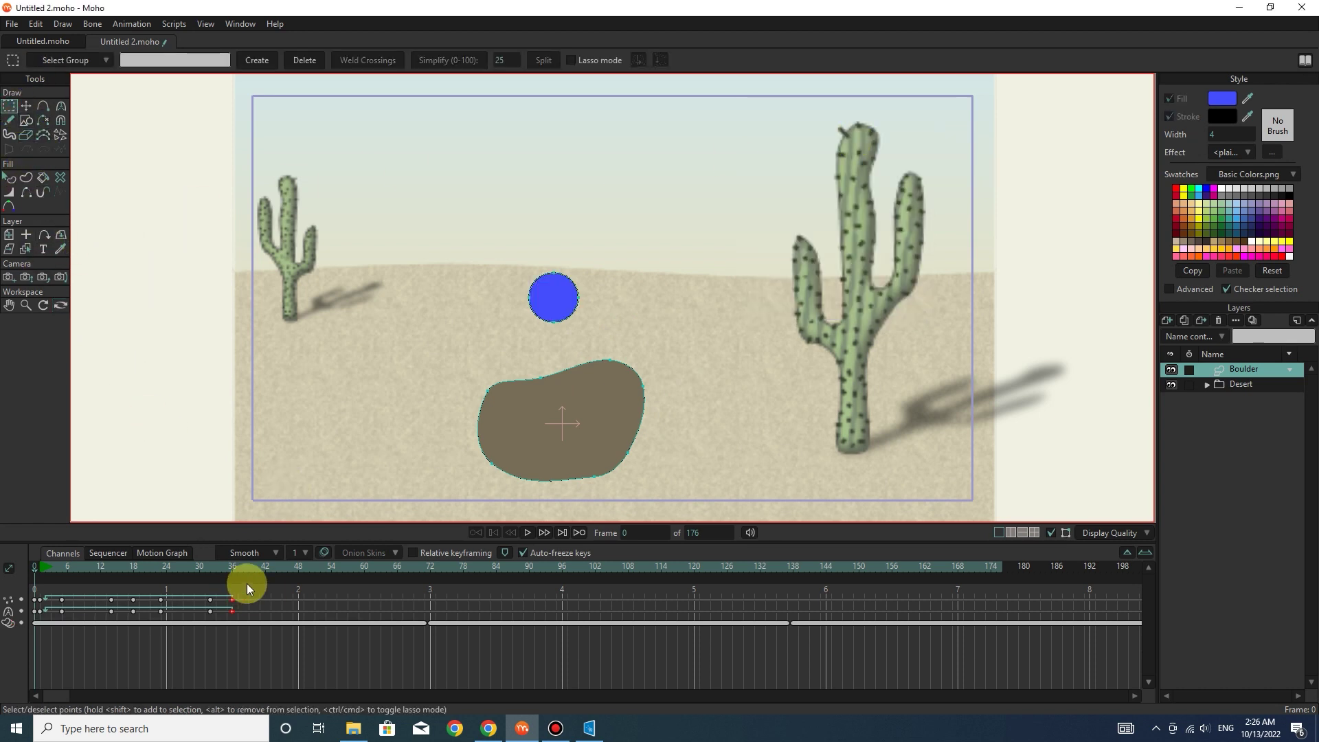
# Play back the finished animation and return to frame 0
pyautogui.click(527, 533)
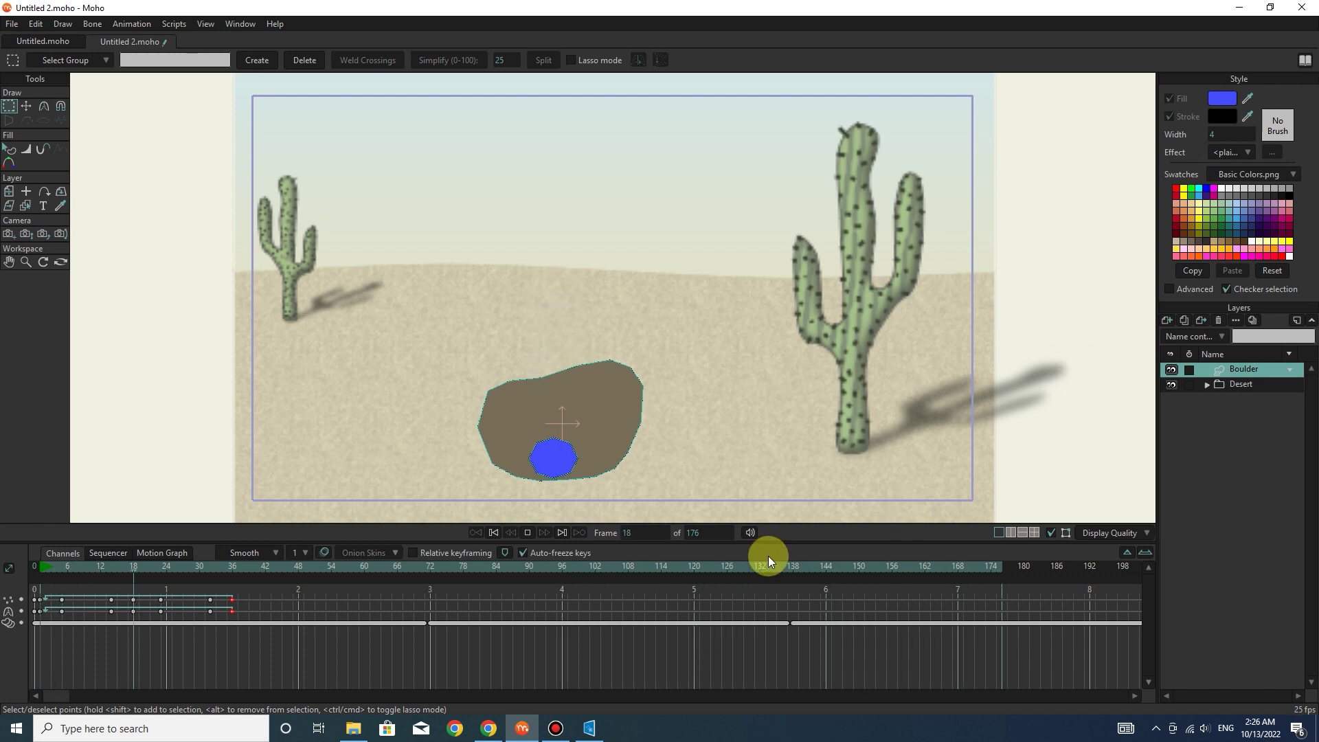
pyautogui.click(89, 566)
pyautogui.click(23, 574)
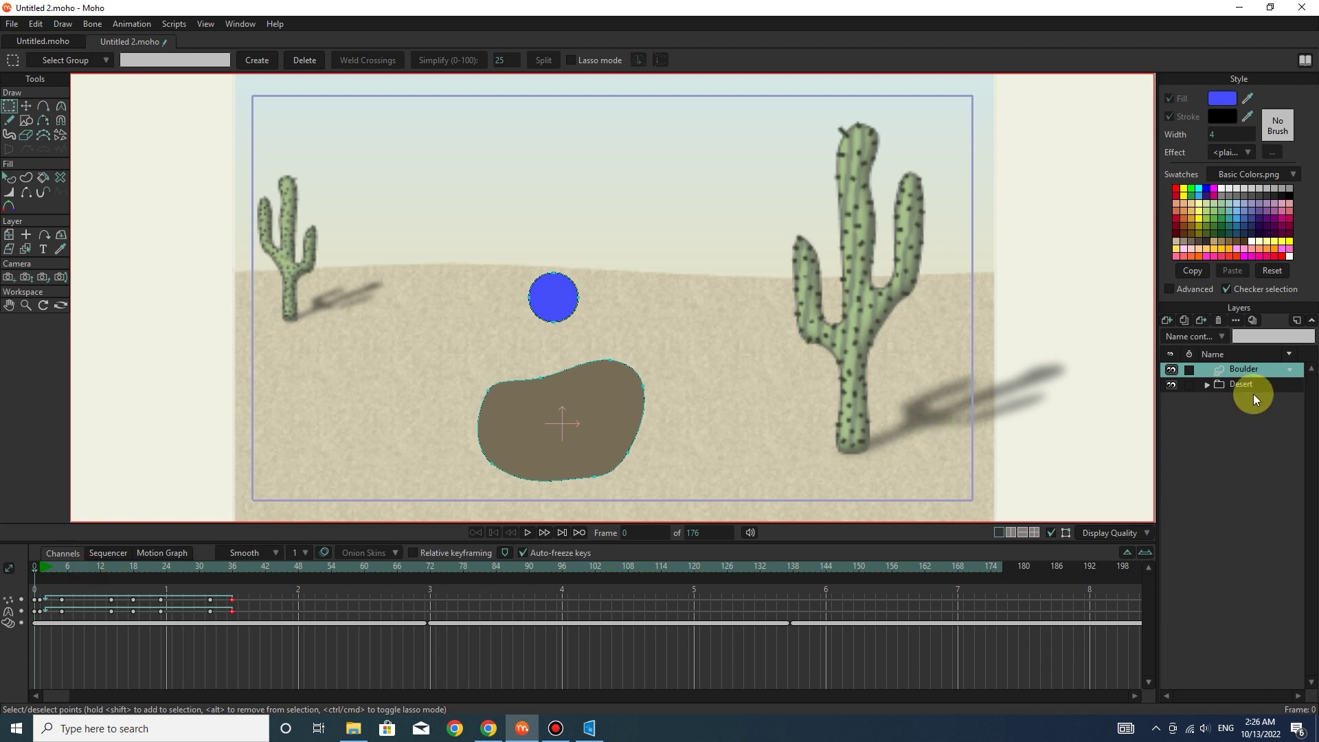